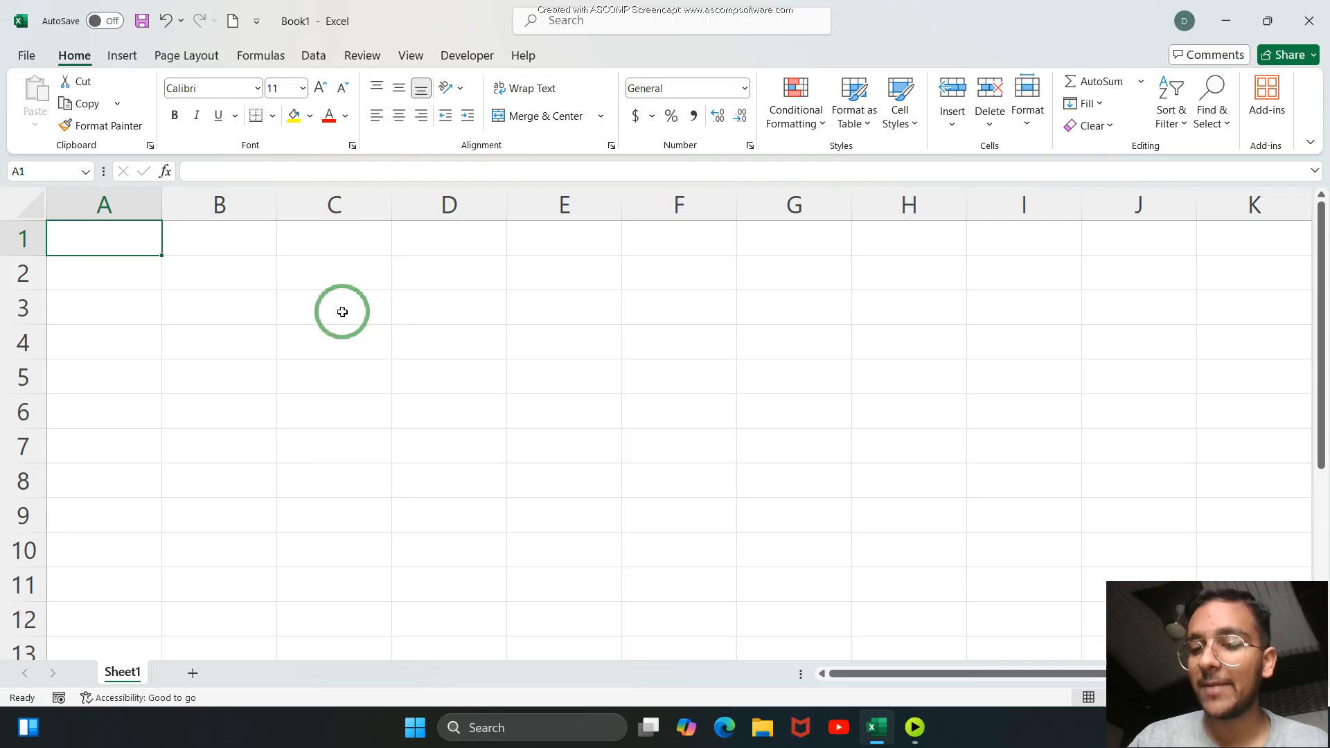
Enter the column headers name, math, sci and sst in cells B2 to E2.
click(222, 283)
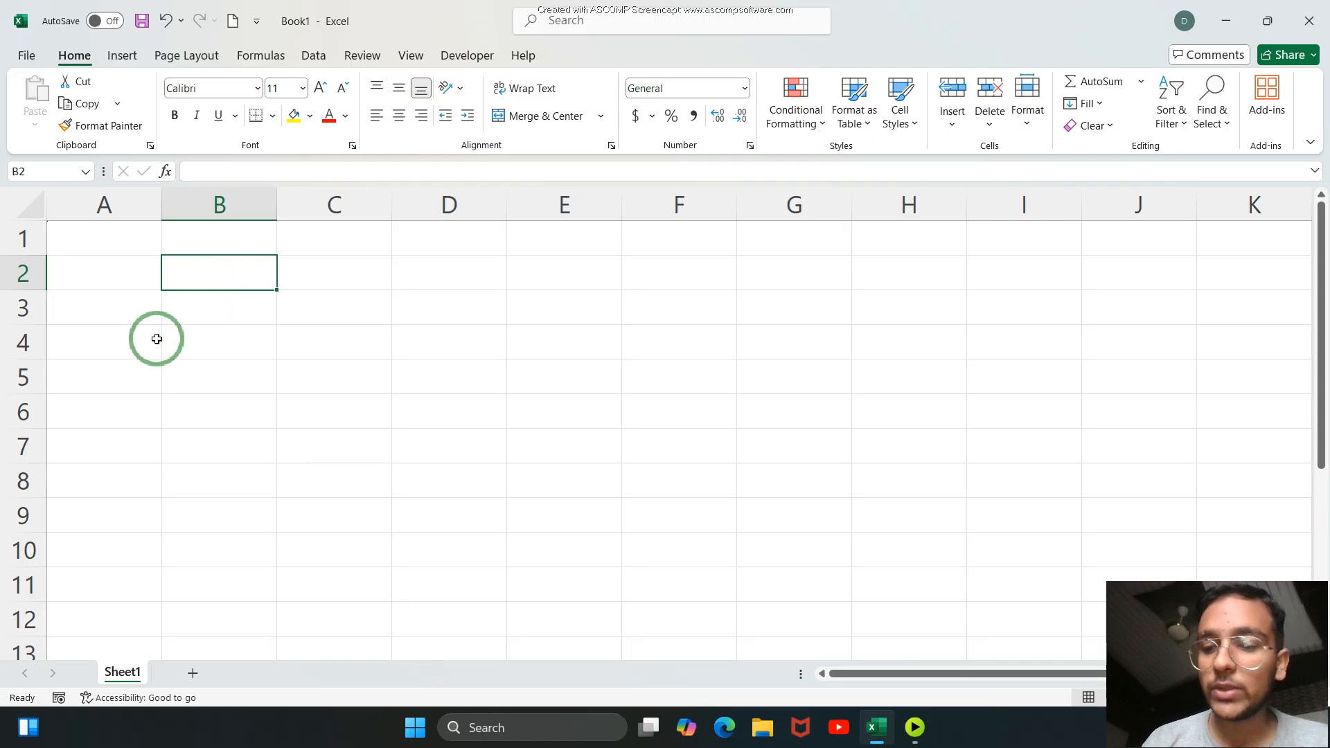
text(name)
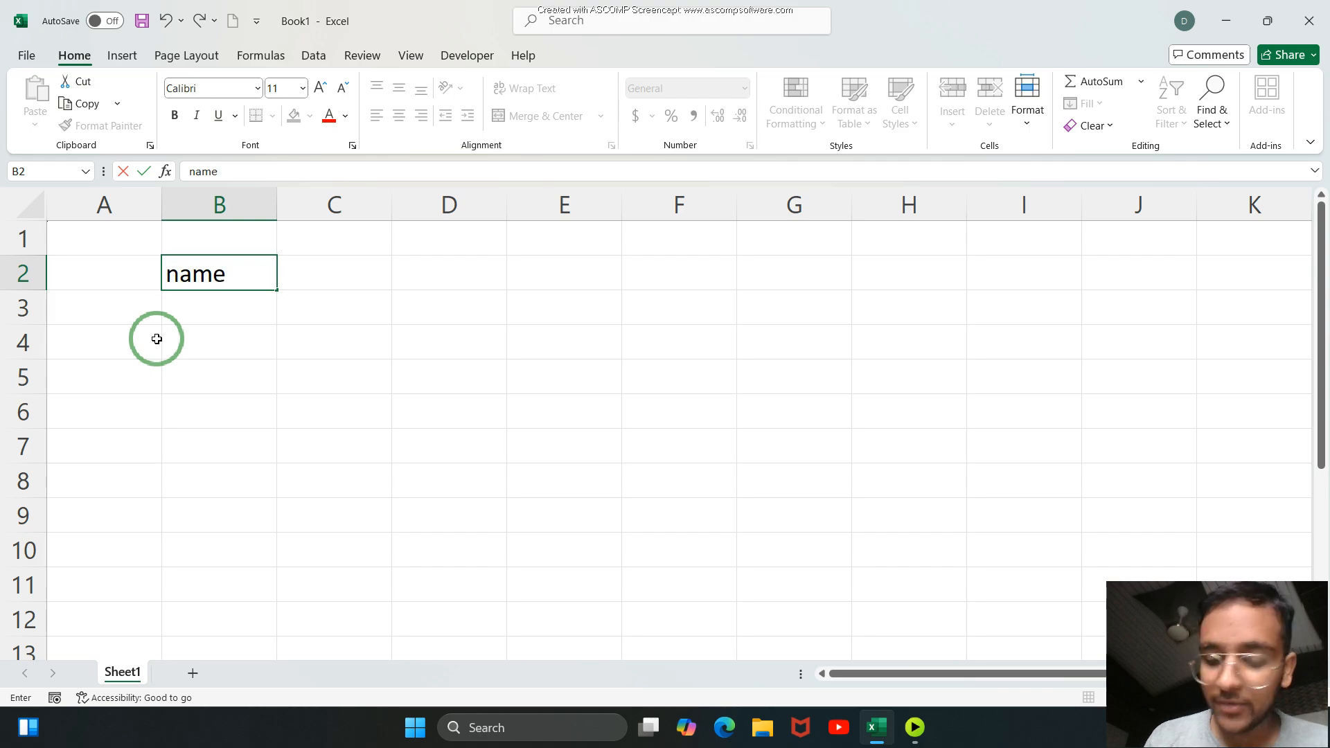
key(Tab)
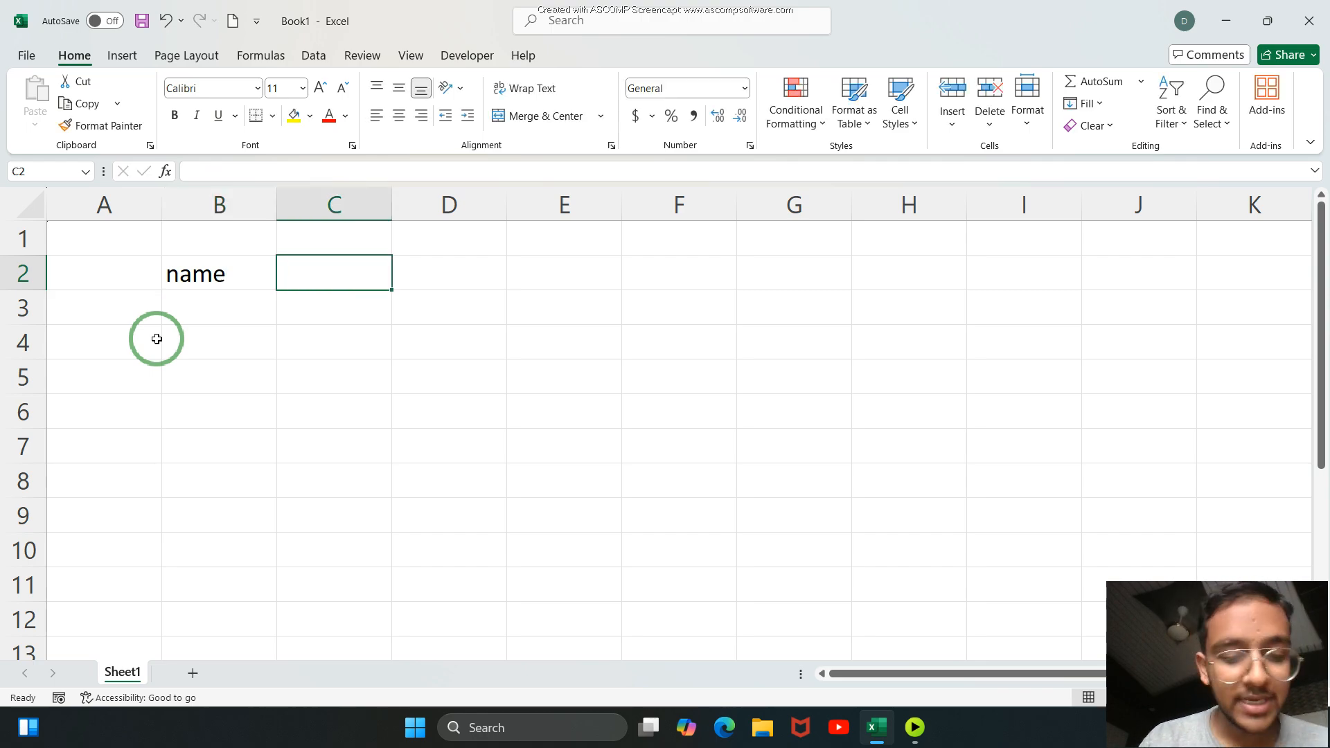
text(math)
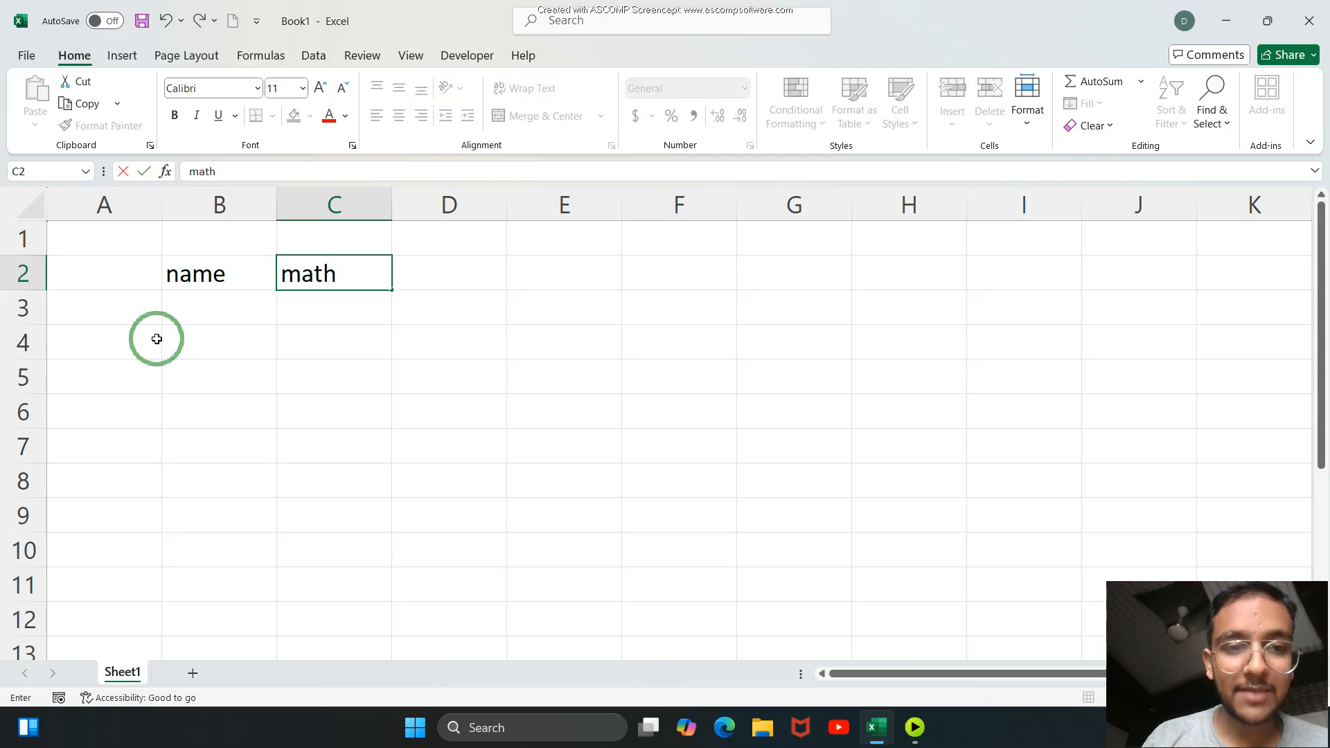
key(Tab)
text(sci)
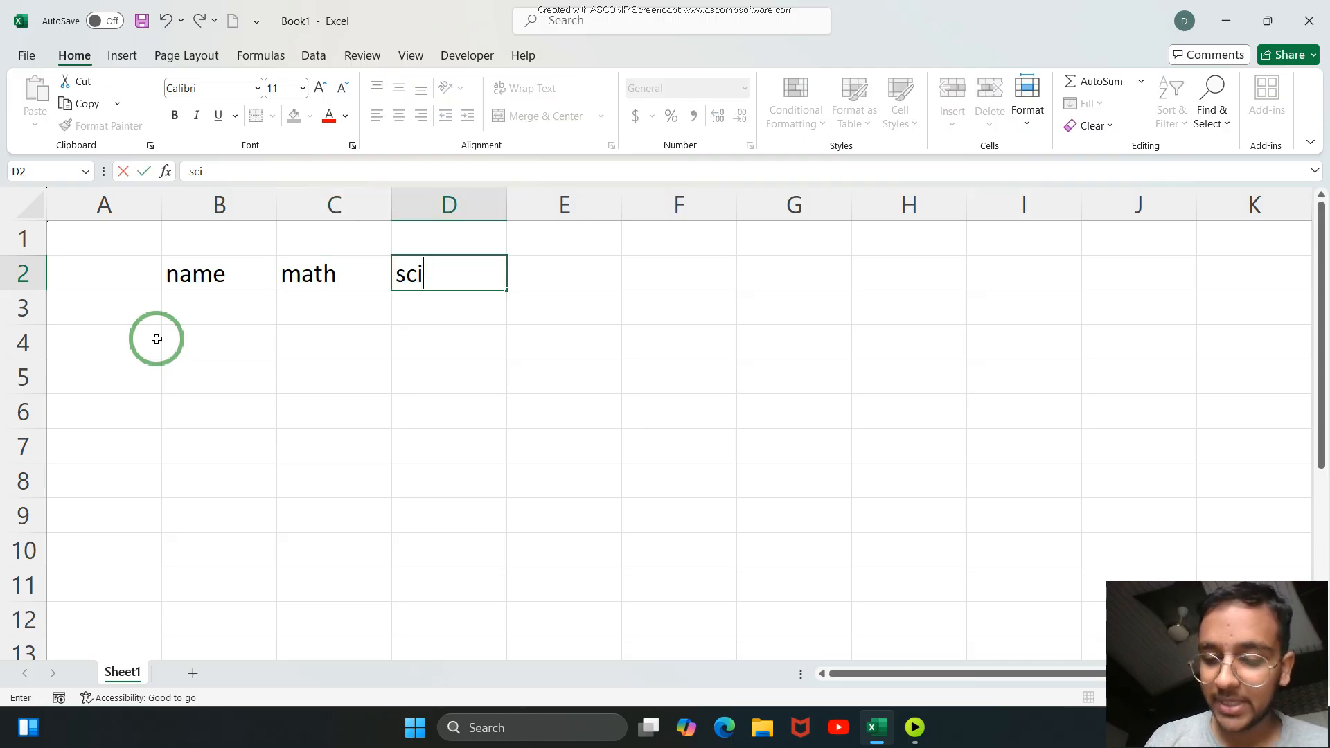
key(Tab)
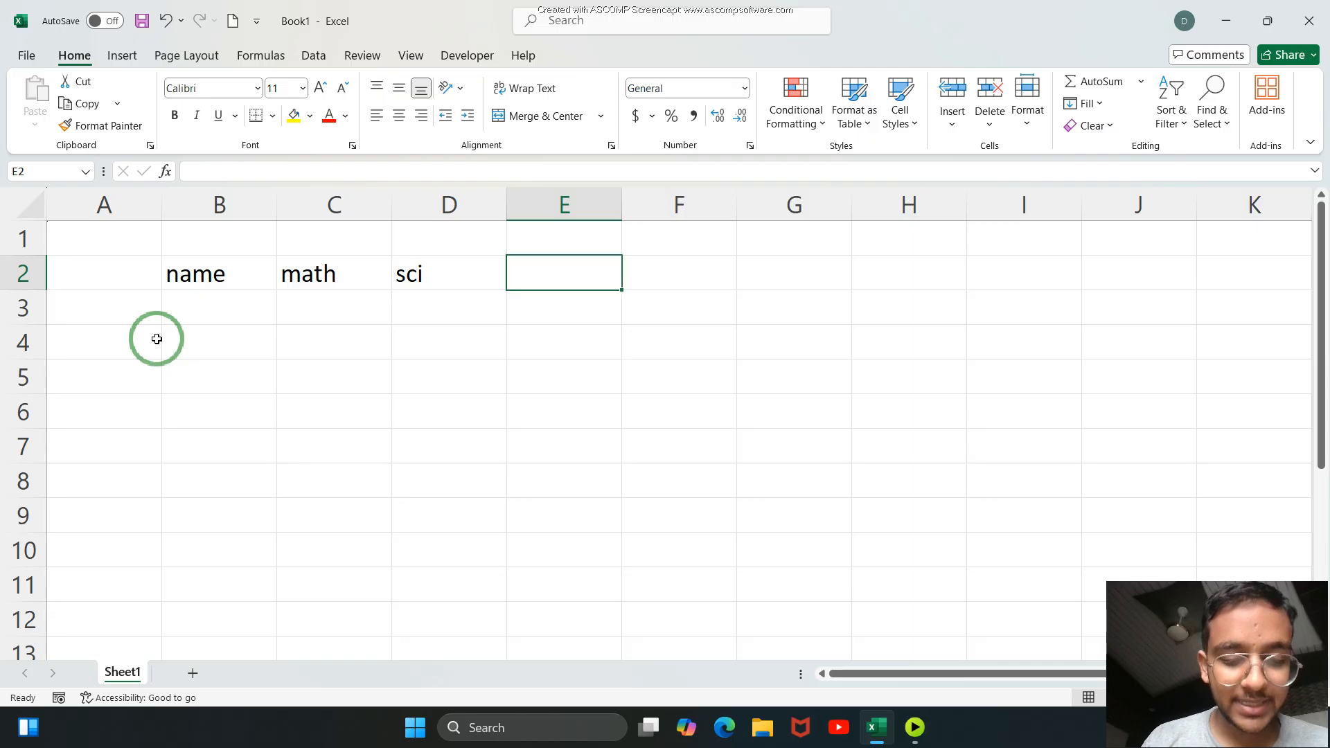
text(sst)
key(Tab)
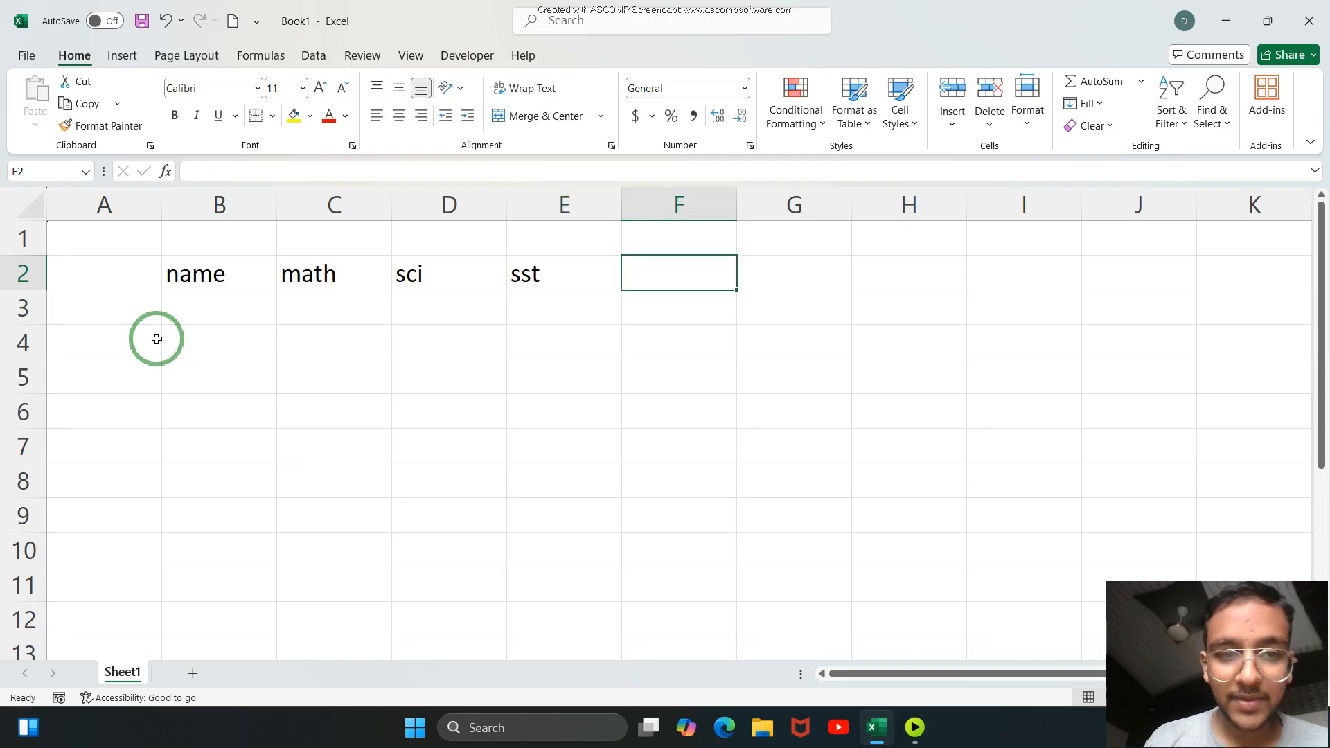
List the students A, B, C, D and E under the name header in B3:B7.
click(214, 312)
text(A)
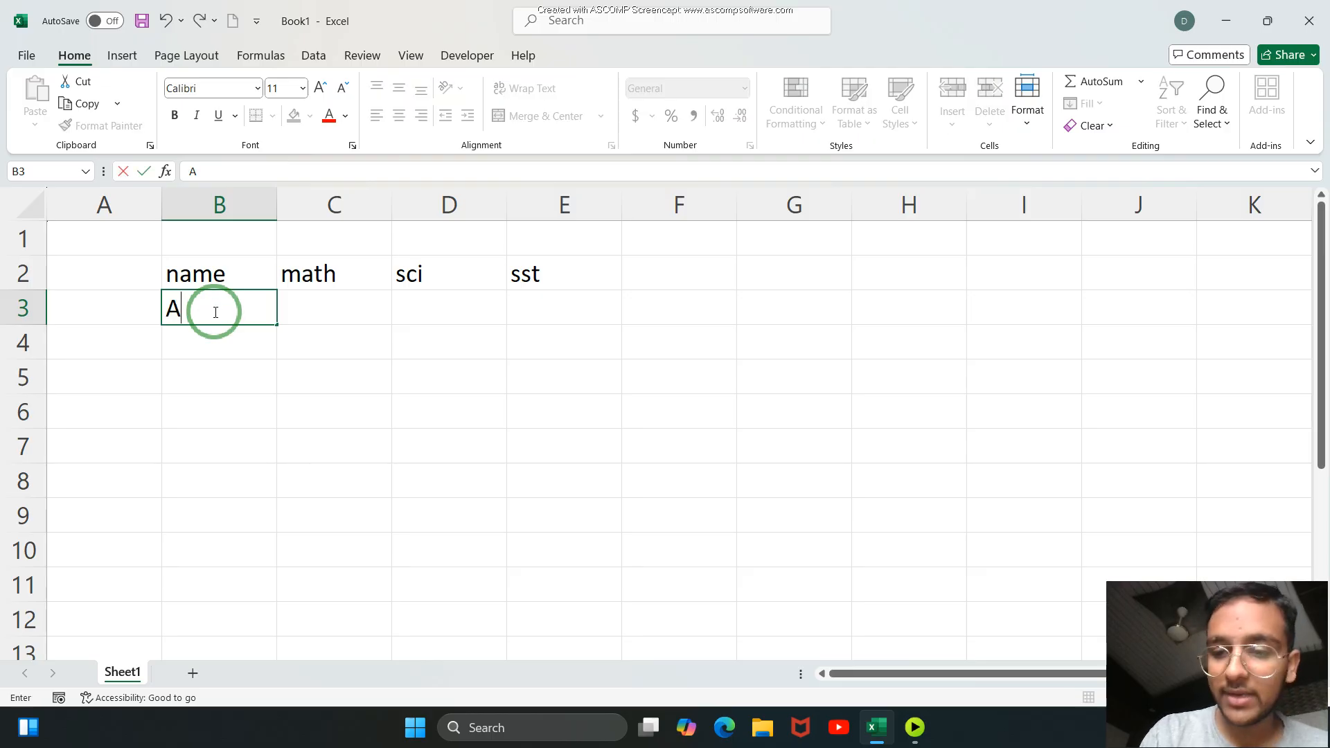
key(Return)
text(B)
key(Return)
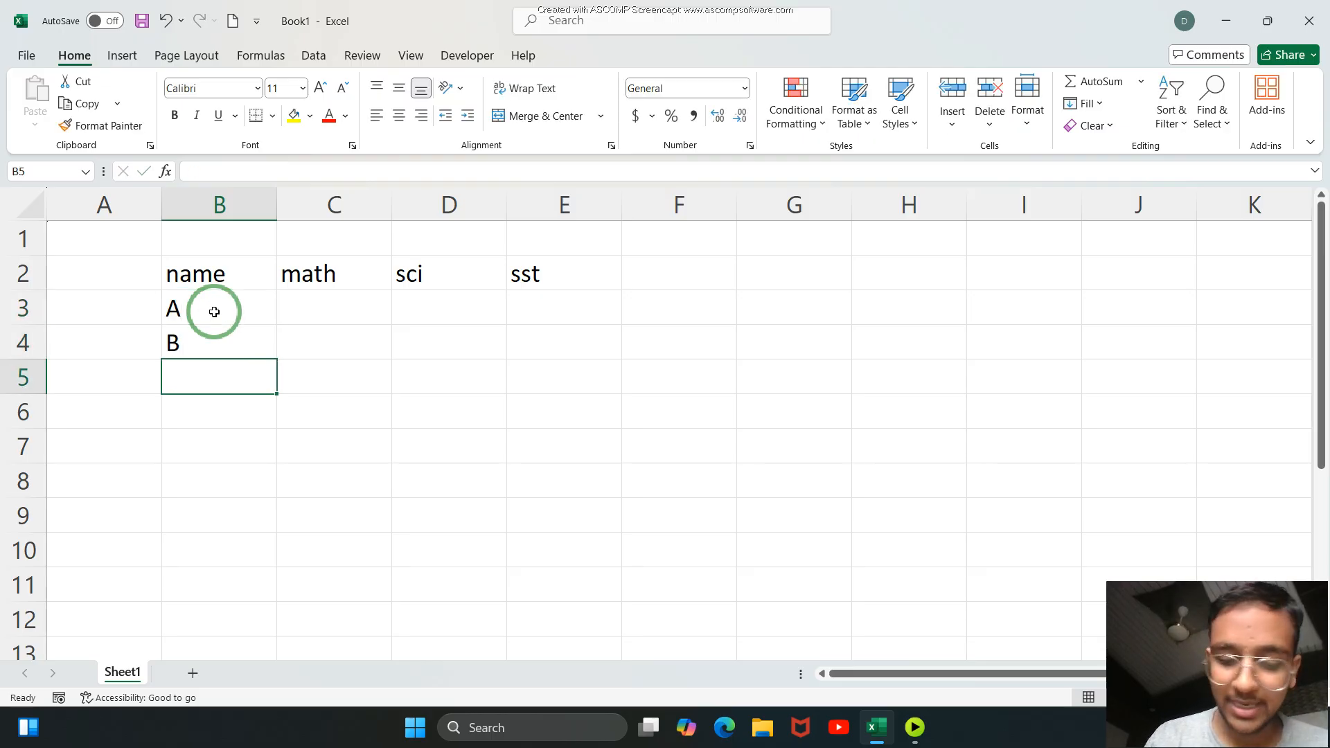
text(C)
key(Return)
text(D)
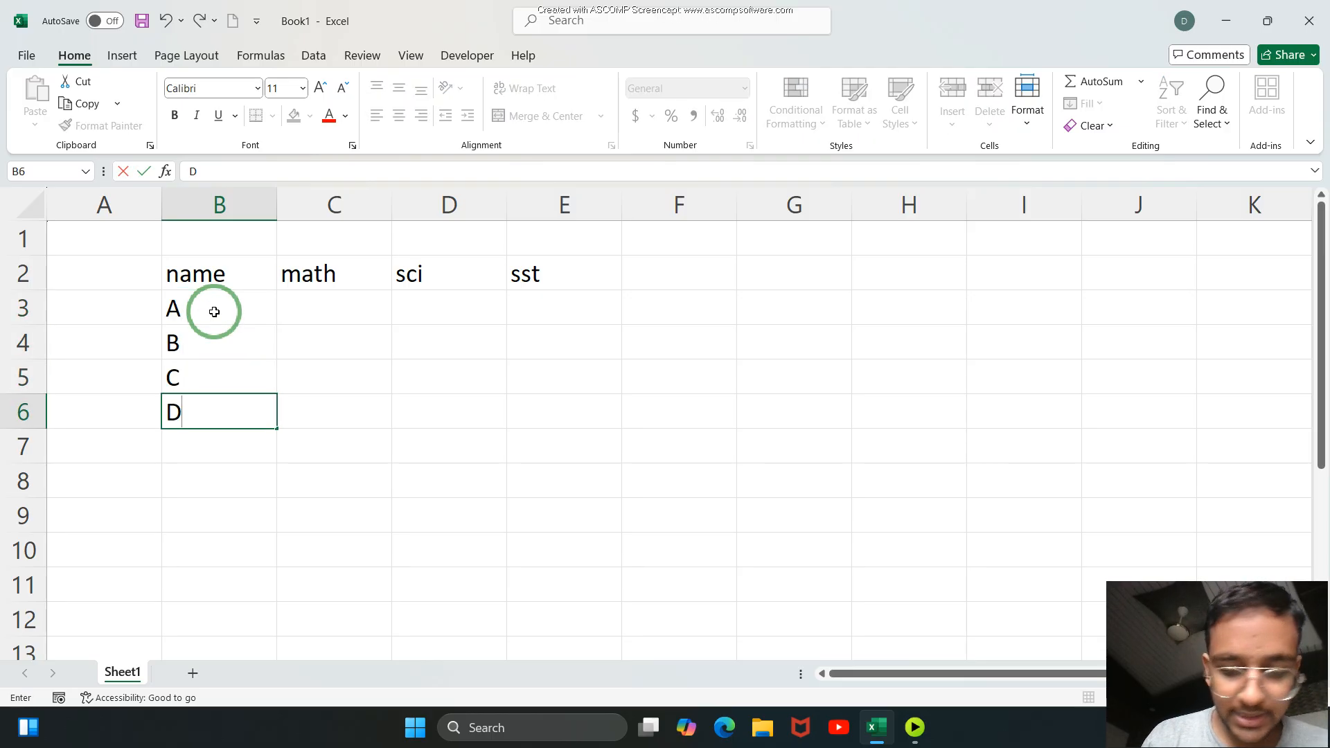
key(Return)
text(E)
Enter the math marks 75, 58, 69, 97 and 79 in C3:C7.
click(317, 305)
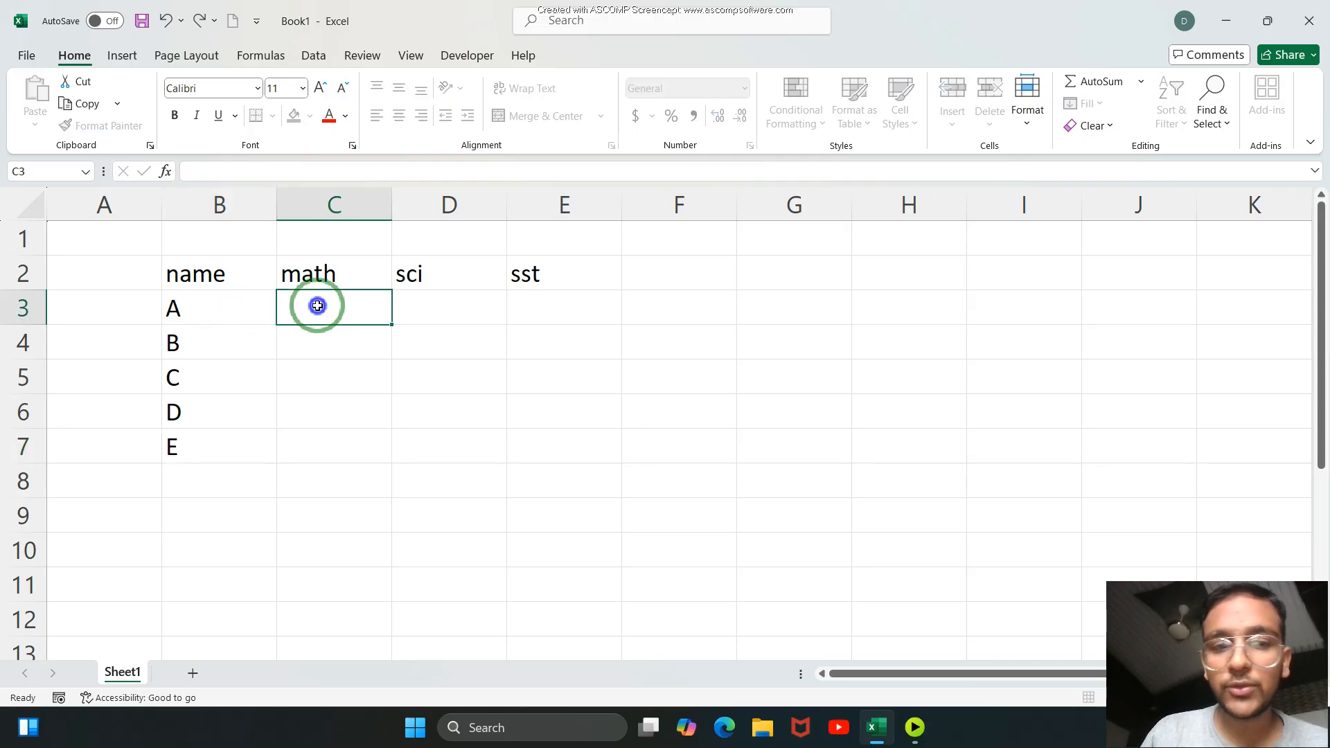
text(75)
key(Return)
text(58)
key(Return)
text(69)
key(Return)
text(97)
key(Return)
text(79)
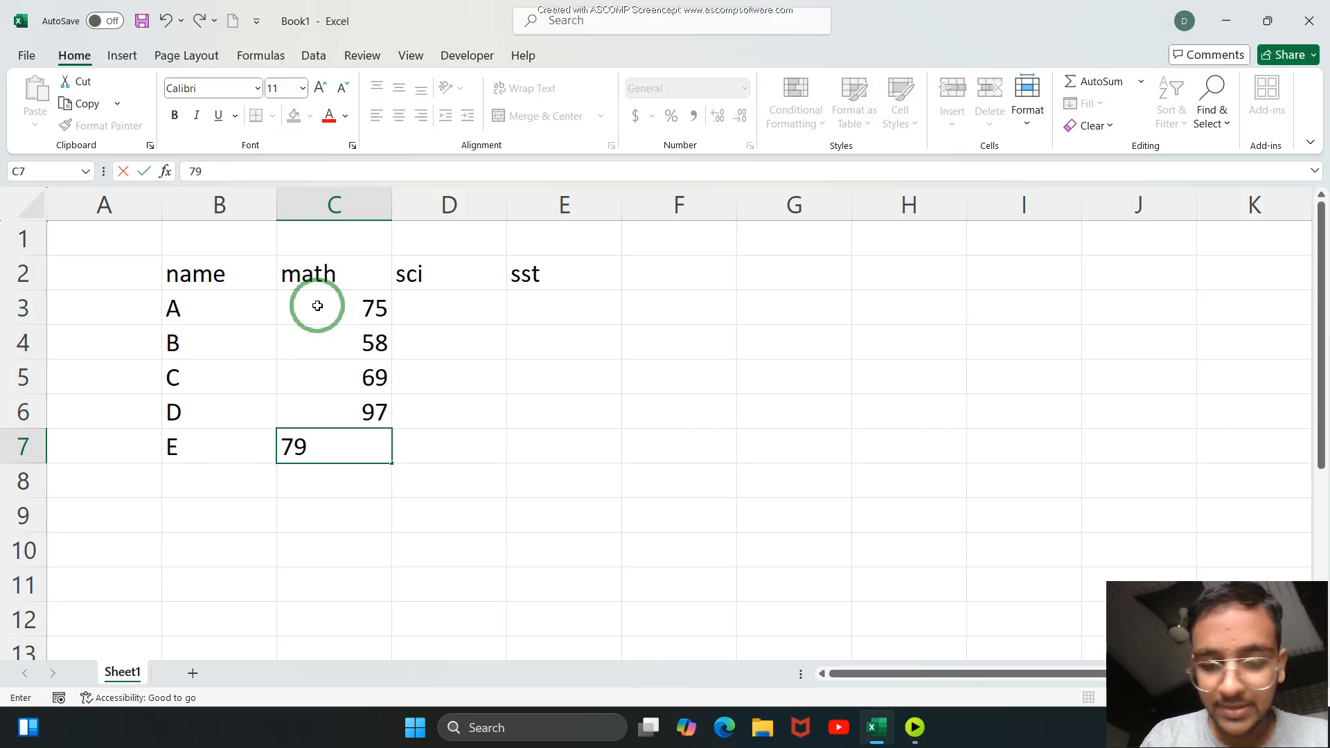
Enter the sci marks 75, 96, 49, 33 and 25 in D3:D7.
click(432, 317)
text(75)
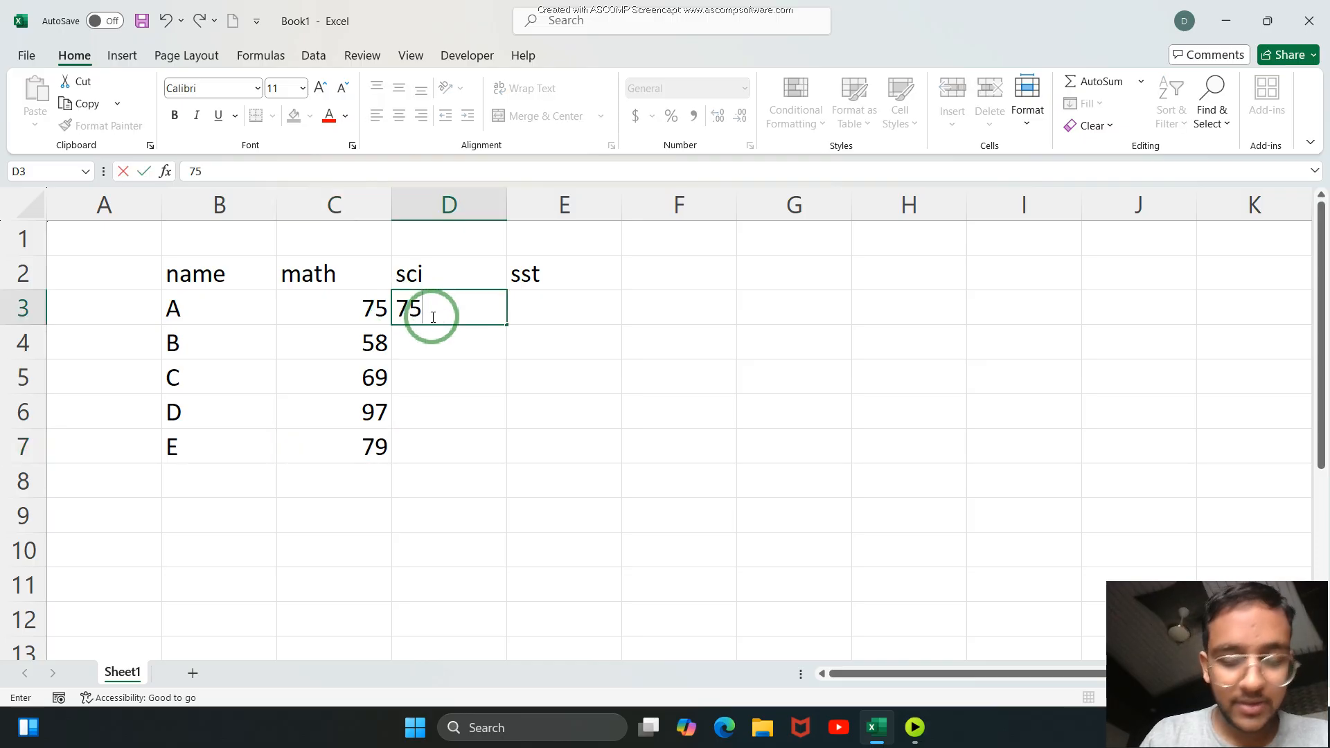
key(Return)
text(96)
key(Return)
text(49)
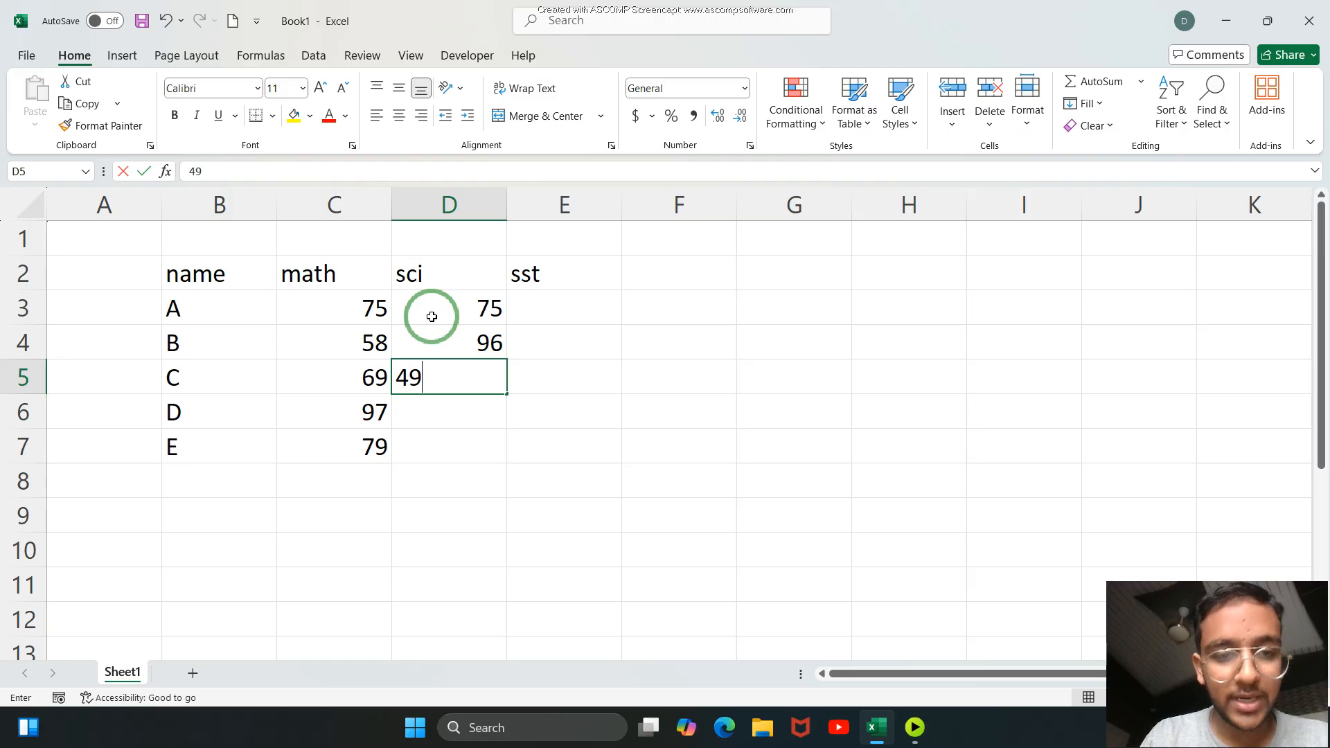
key(Return)
text(33)
key(Return)
text(25)
Enter the sst marks 75, 97, 79, 39 and 39 in E3:E7.
click(546, 310)
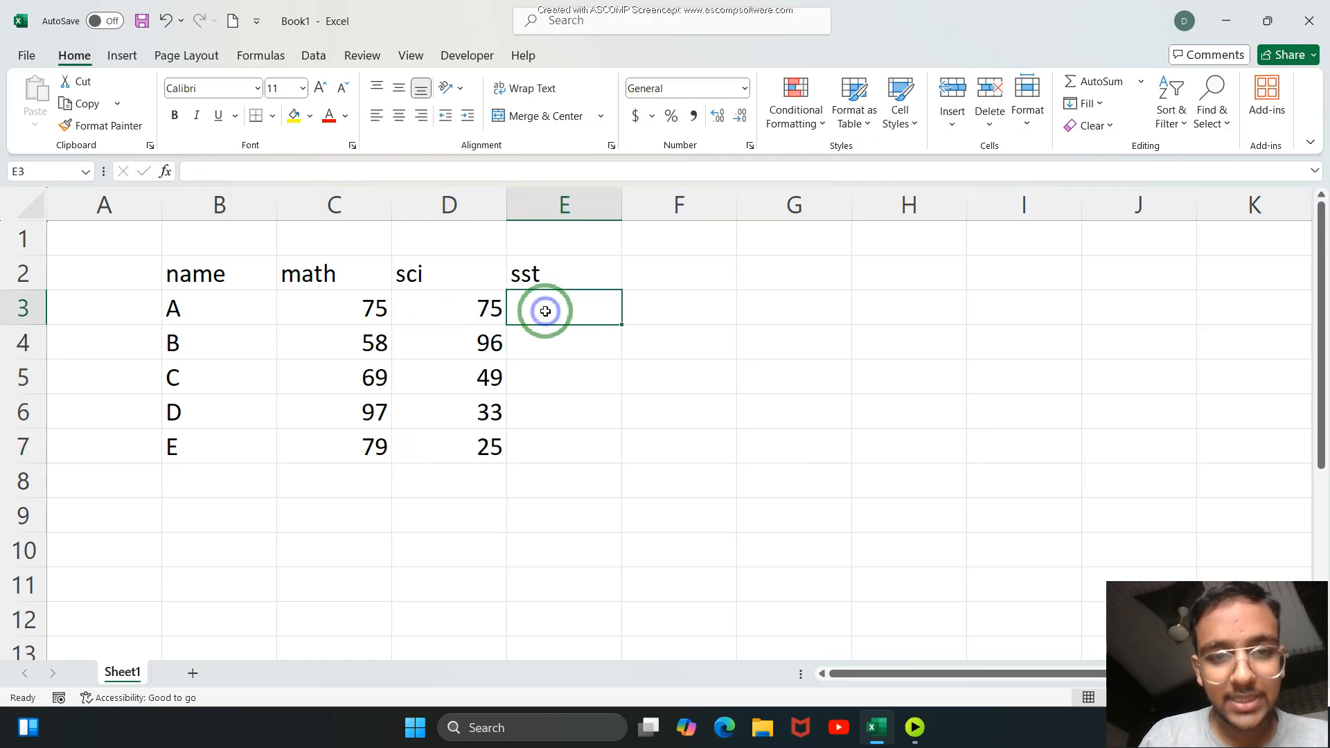
text(75)
key(Return)
text(97)
key(Return)
text(79)
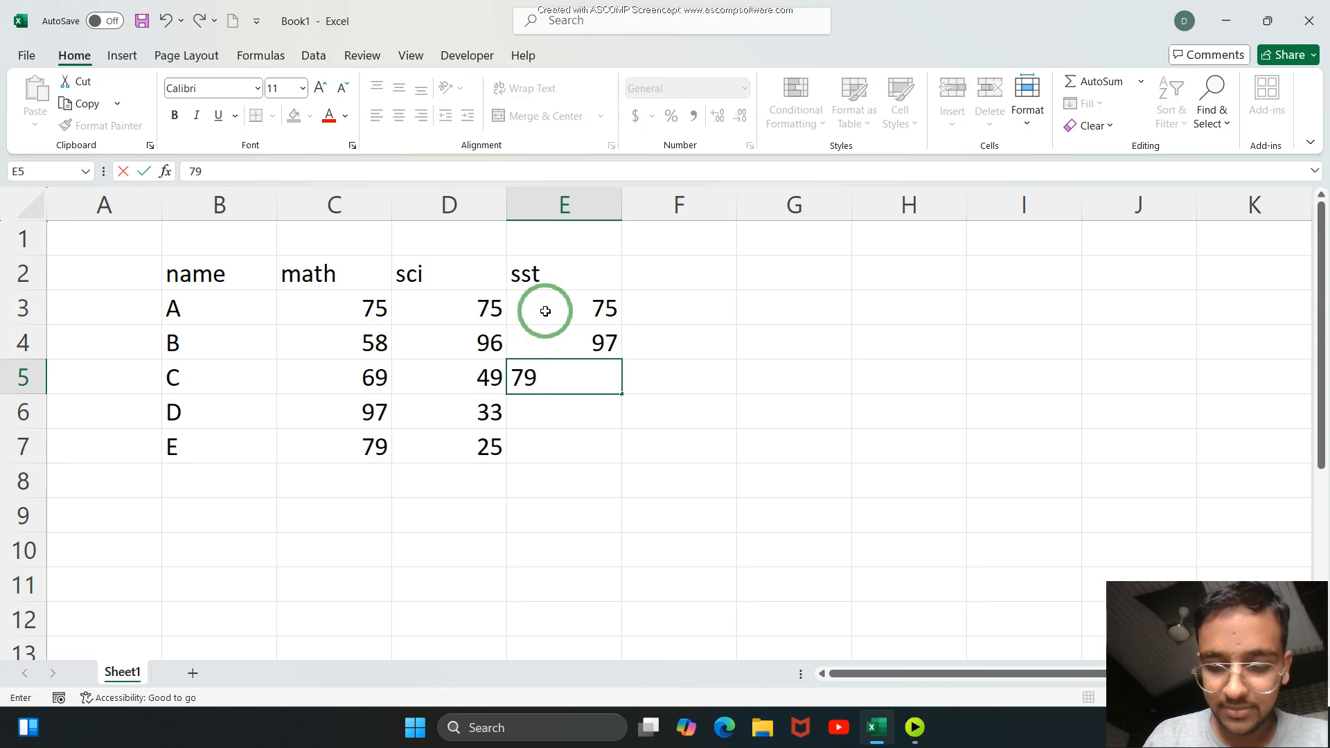
key(Return)
text(39)
key(Return)
text(39)
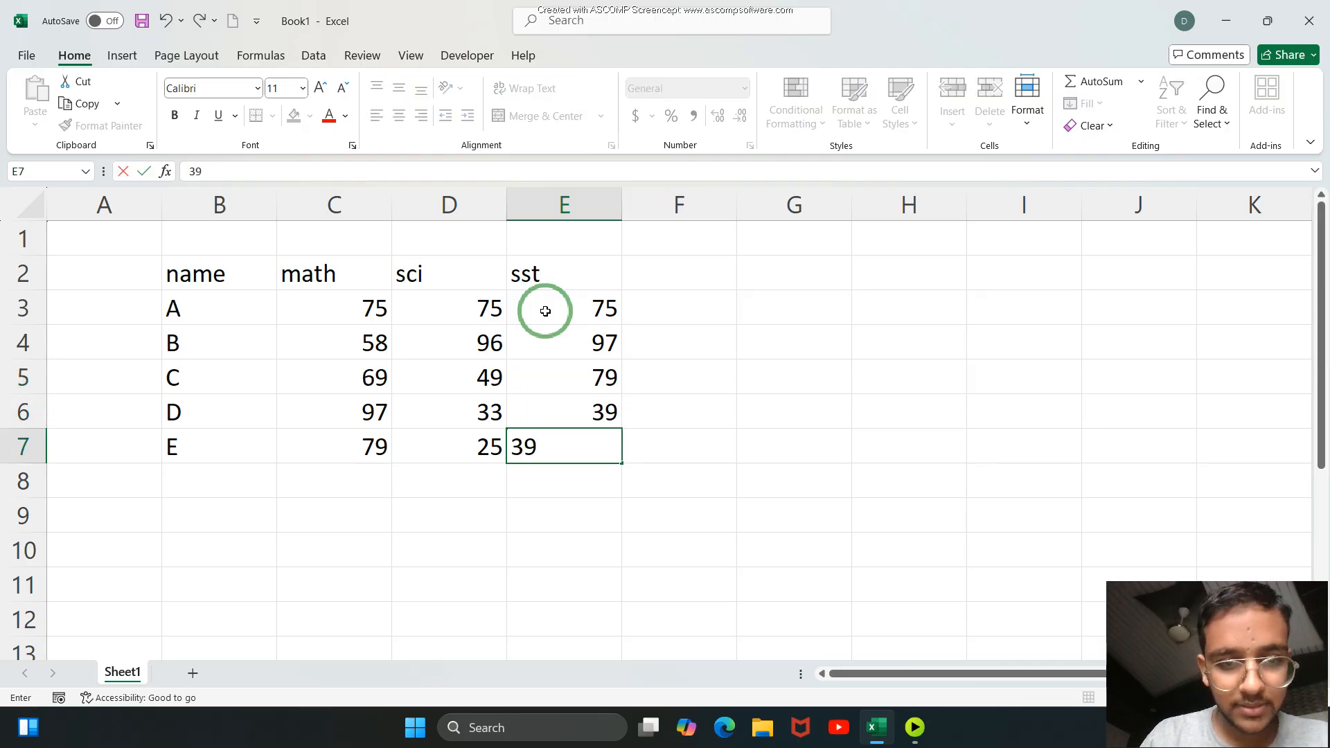
Change student A's sst mark in E3 to 78.
click(566, 311)
key(BackSpace)
text(78)
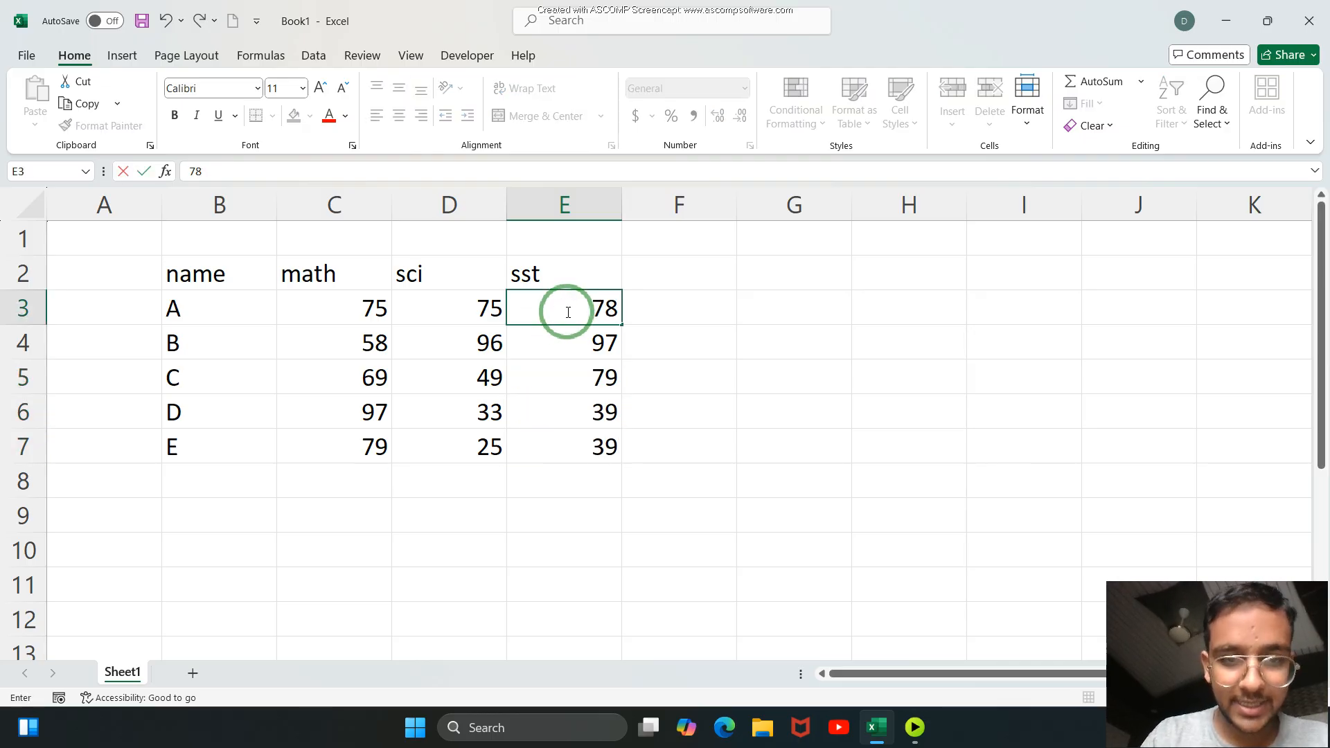
click(684, 336)
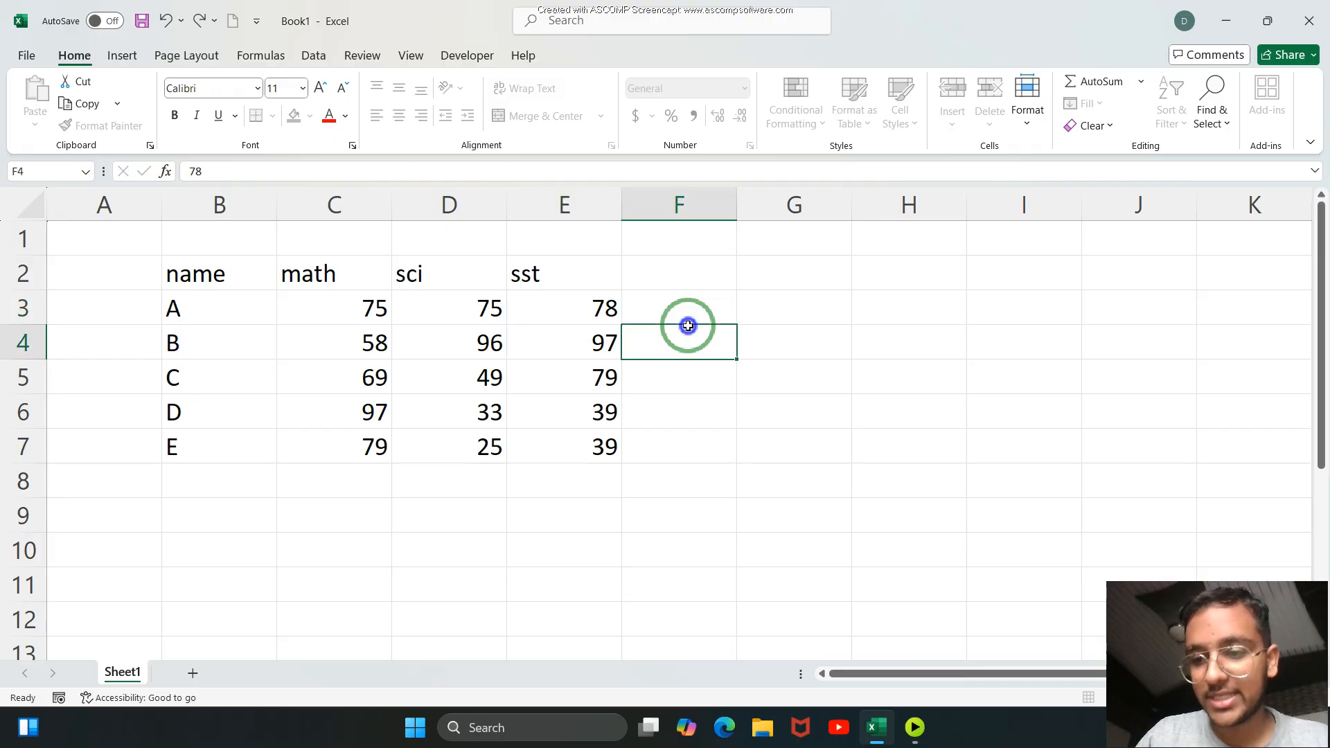
Add the column header total in F2, beside the sst header.
click(673, 261)
text(total)
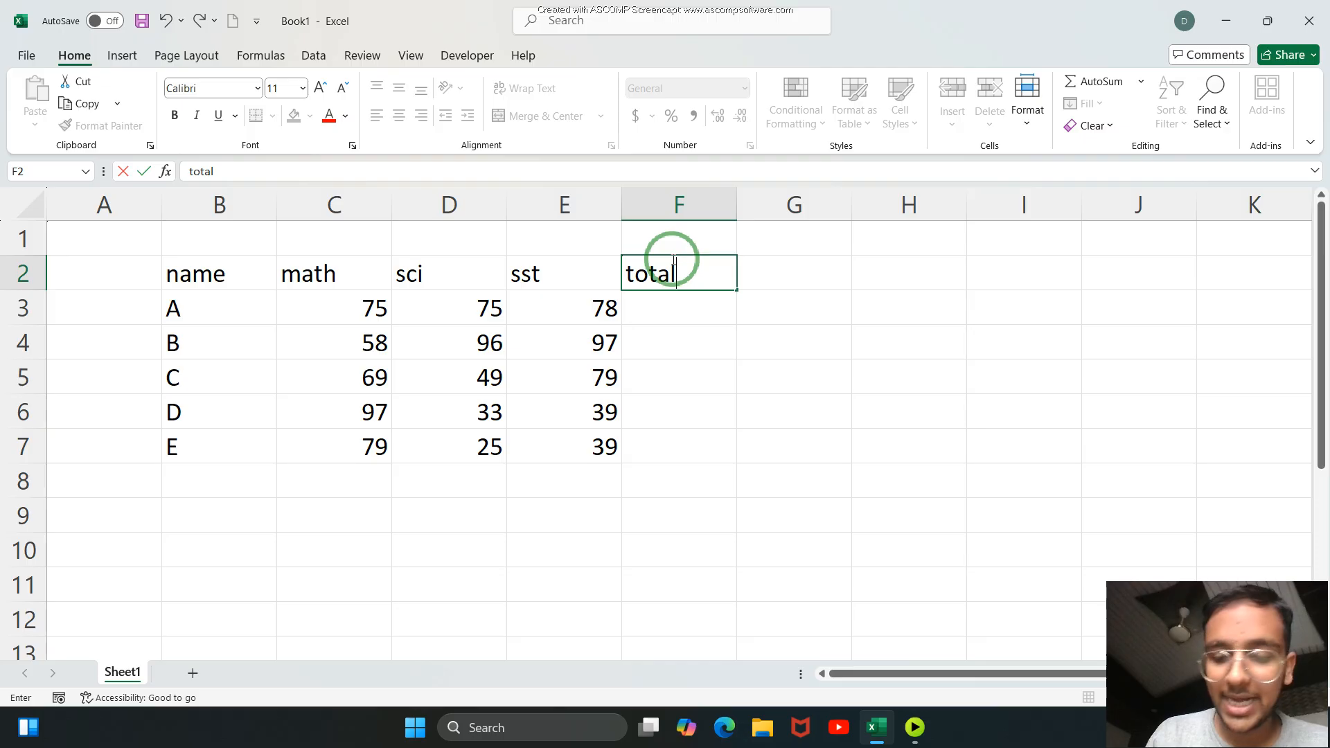
key(Return)
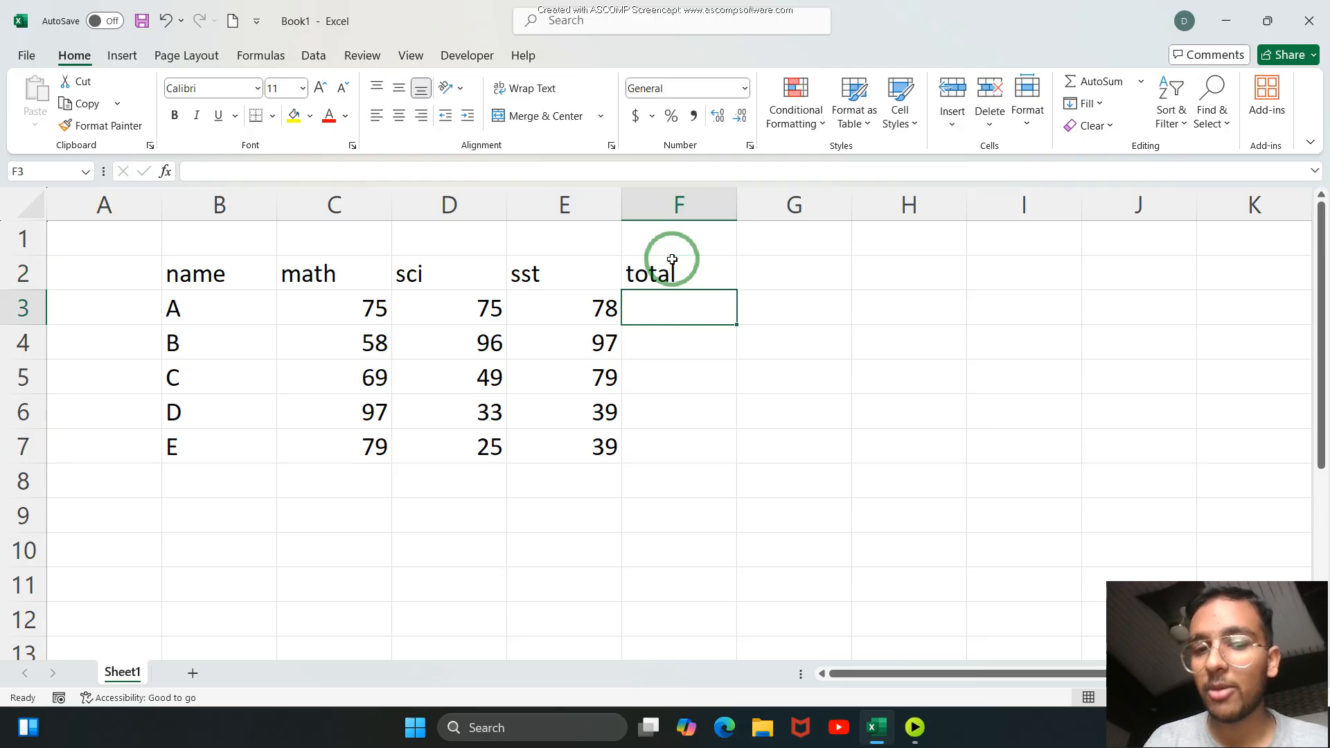
Total student A's marks in F3 with =sum(C3:E3) and fill the formula down to F7.
text(=sum()
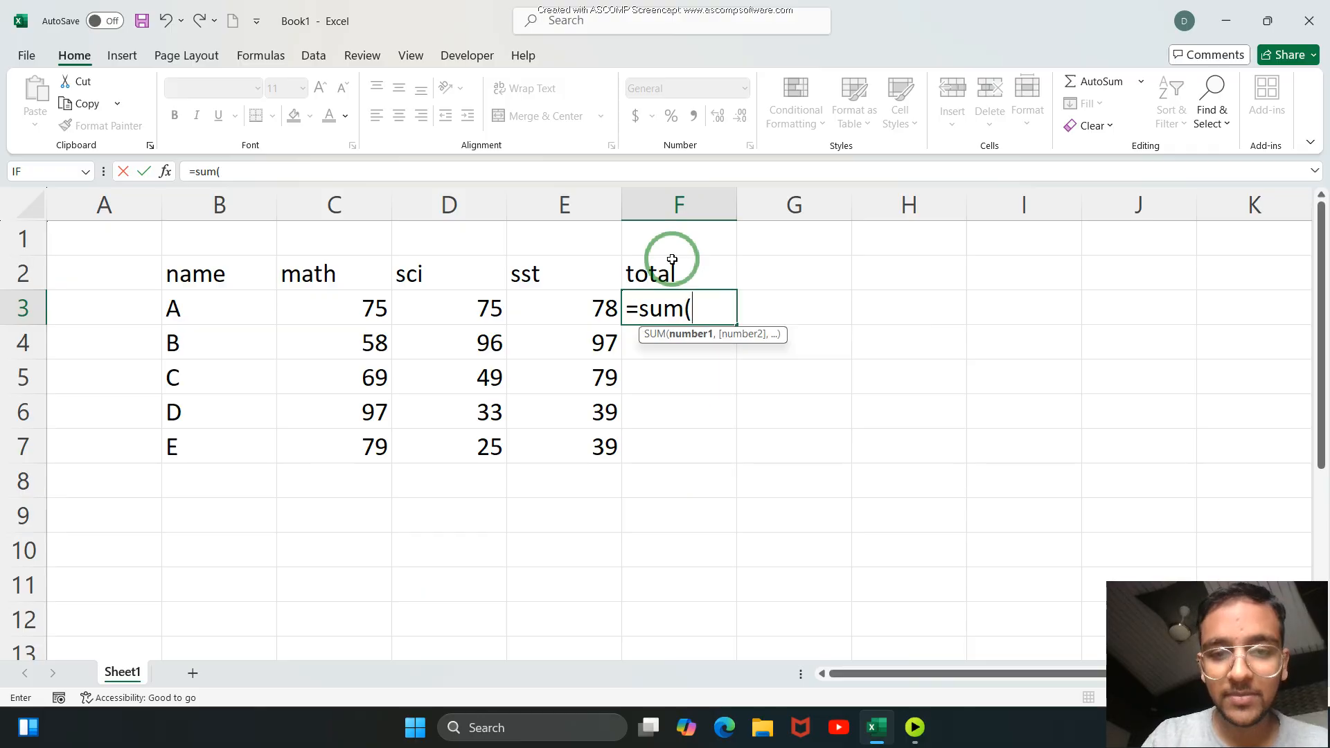
click(367, 313)
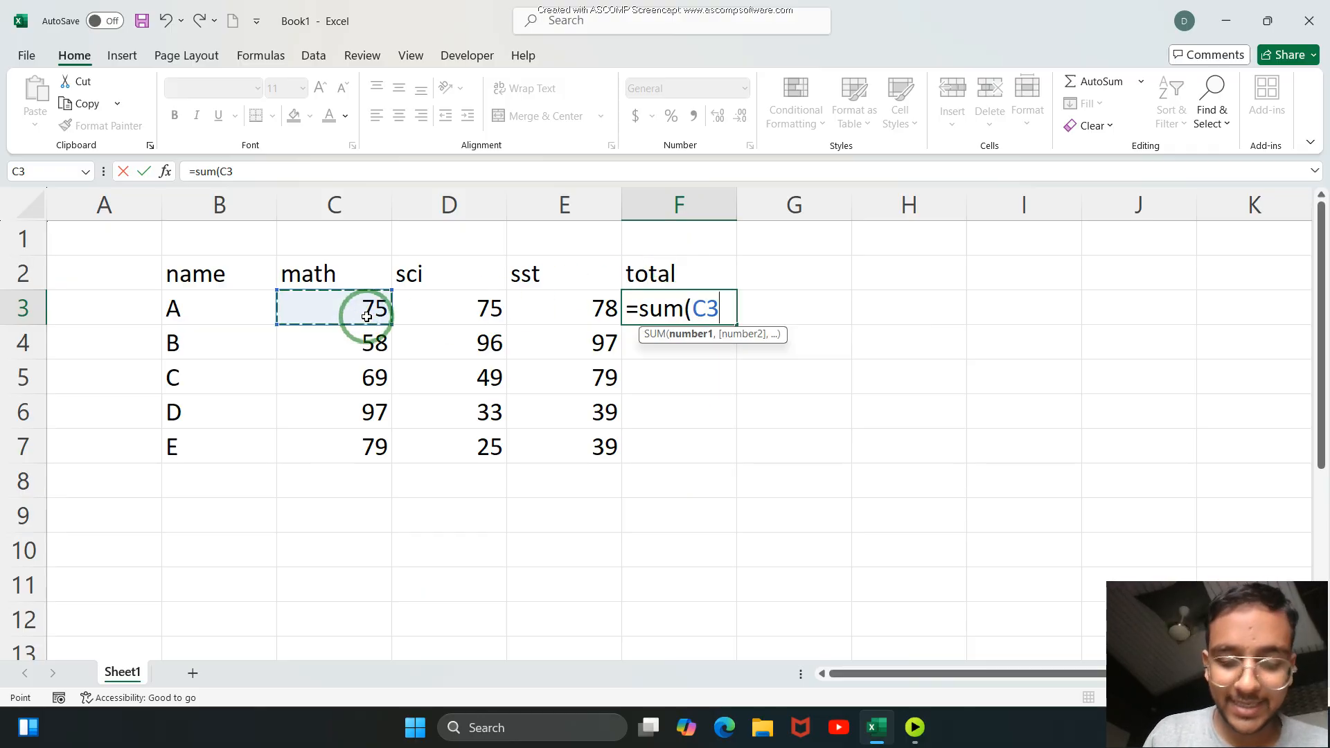
key(F8)
click(580, 307)
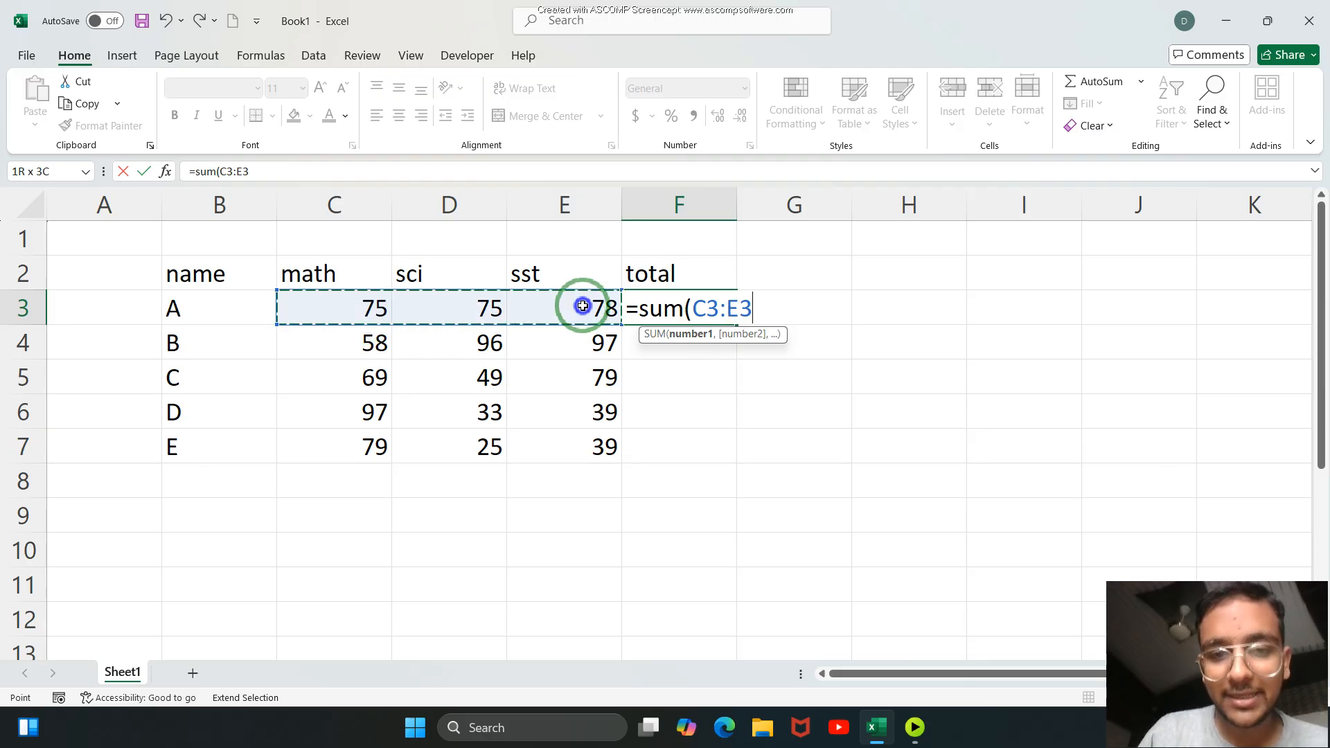
text())
key(Return)
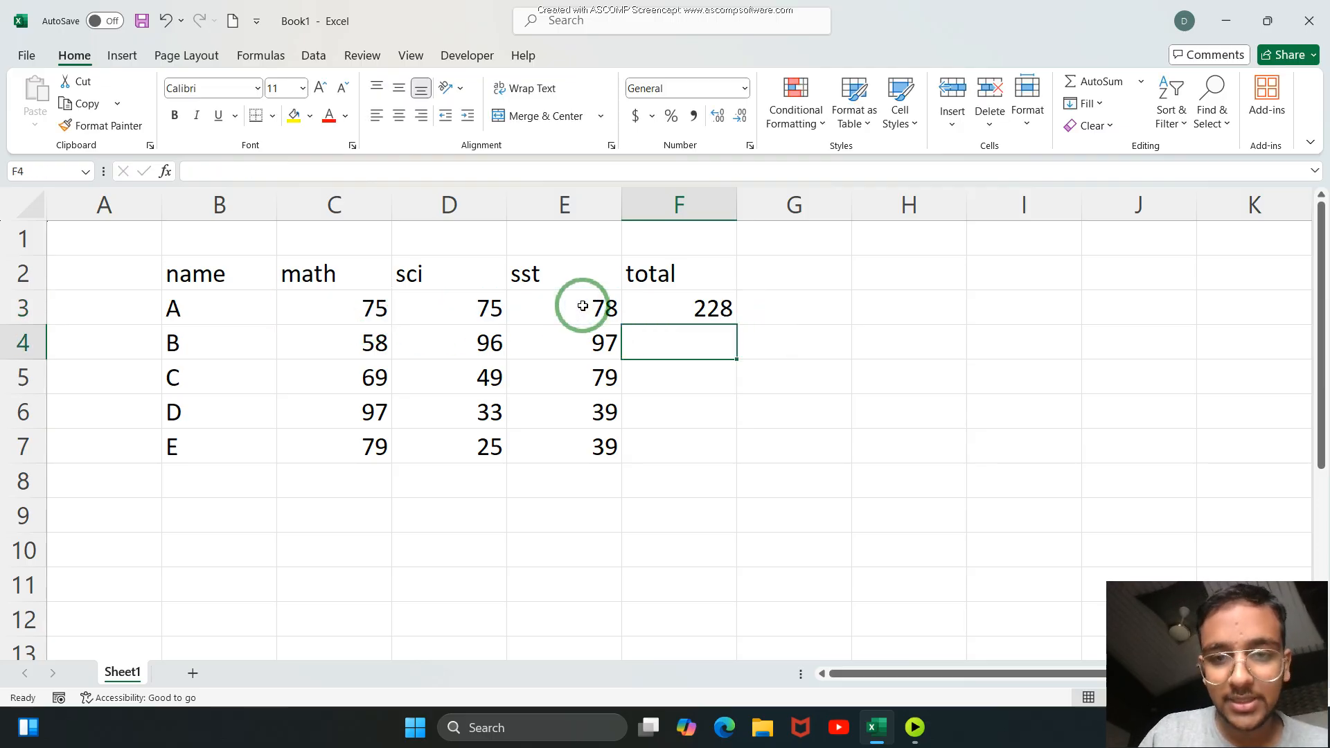
click(678, 308)
drag(735, 324, 761, 458)
click(825, 385)
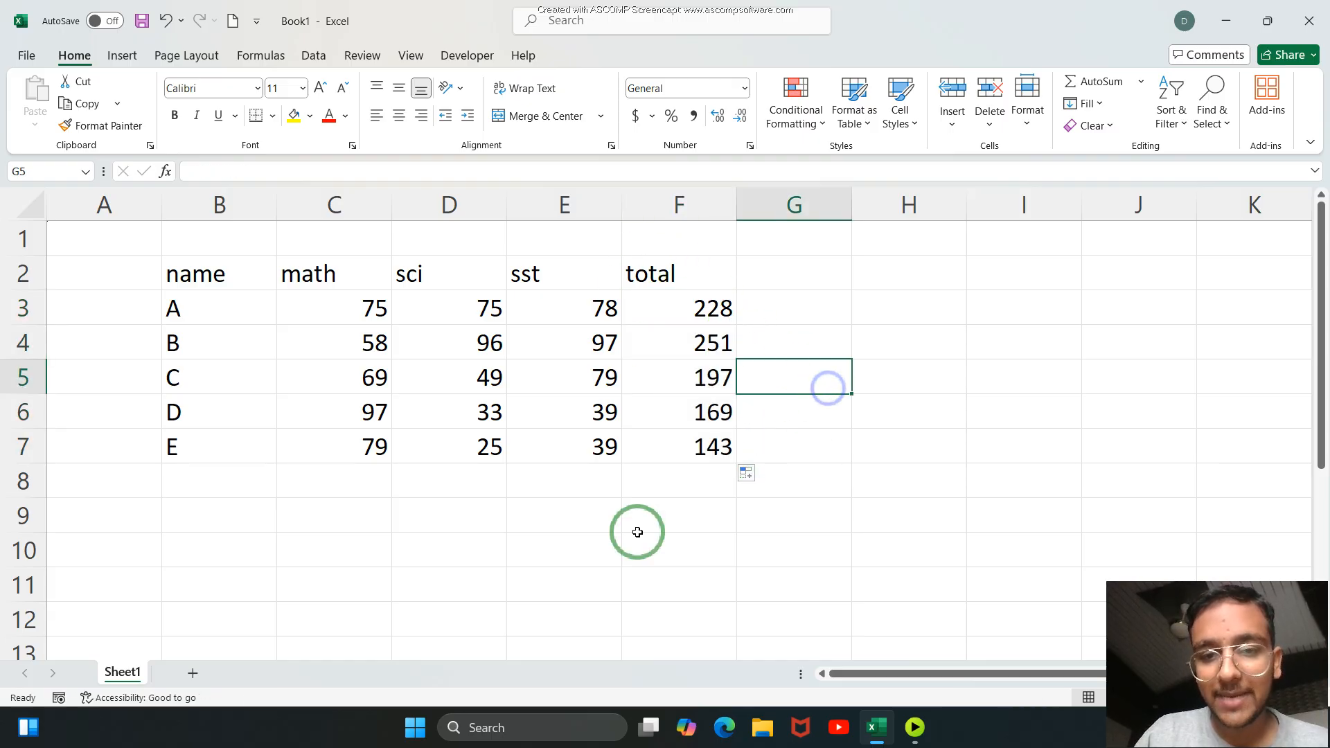
Add the column header pass/fail in G2, beside the total header.
click(781, 268)
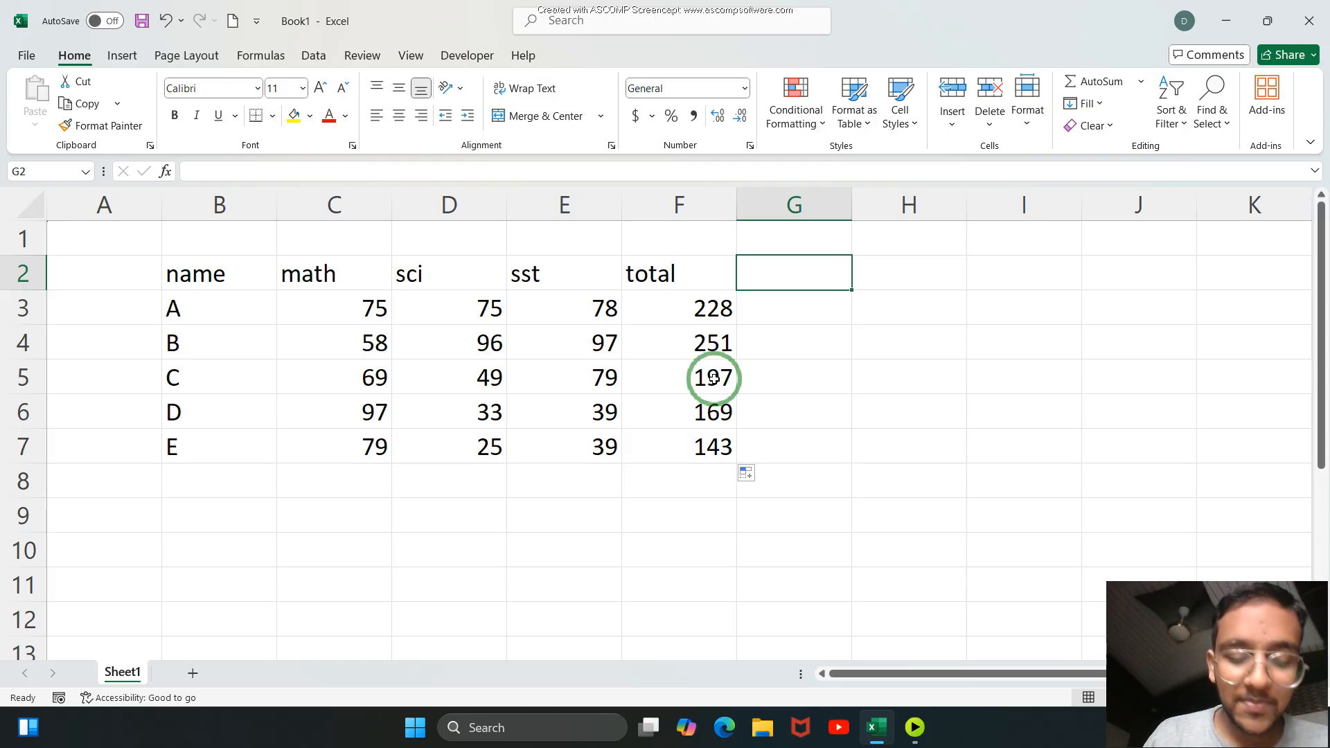
text(pass/fail)
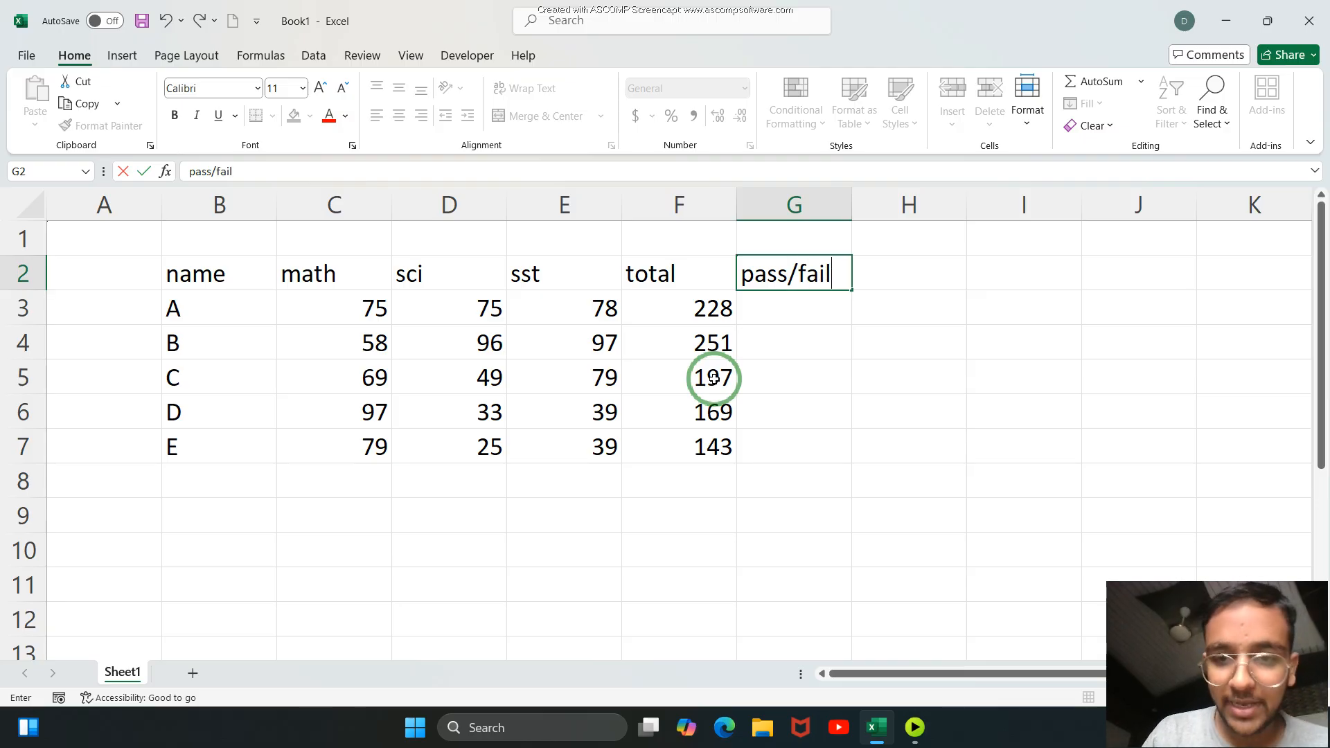
Write the formula =if(f3>=150,"pass","fail") in G3 to grade student A from the total.
click(760, 305)
text(=)
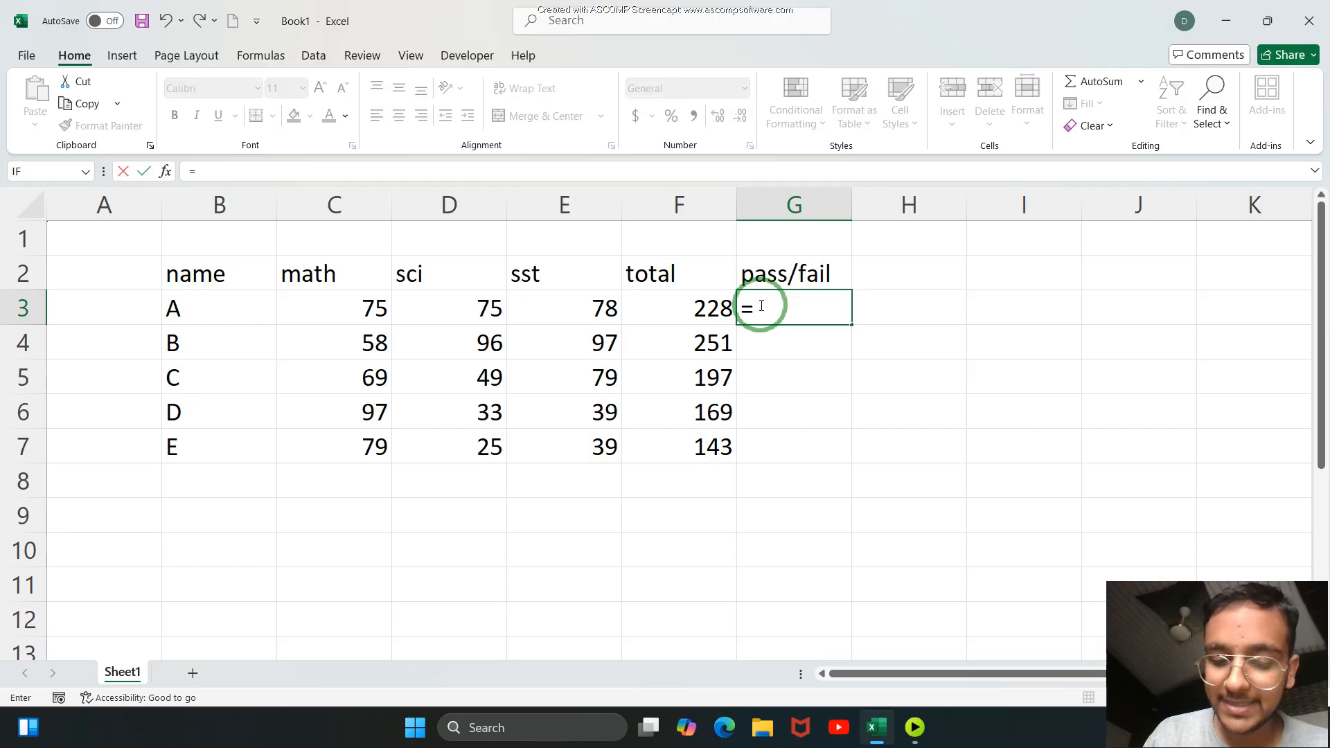
text(if()
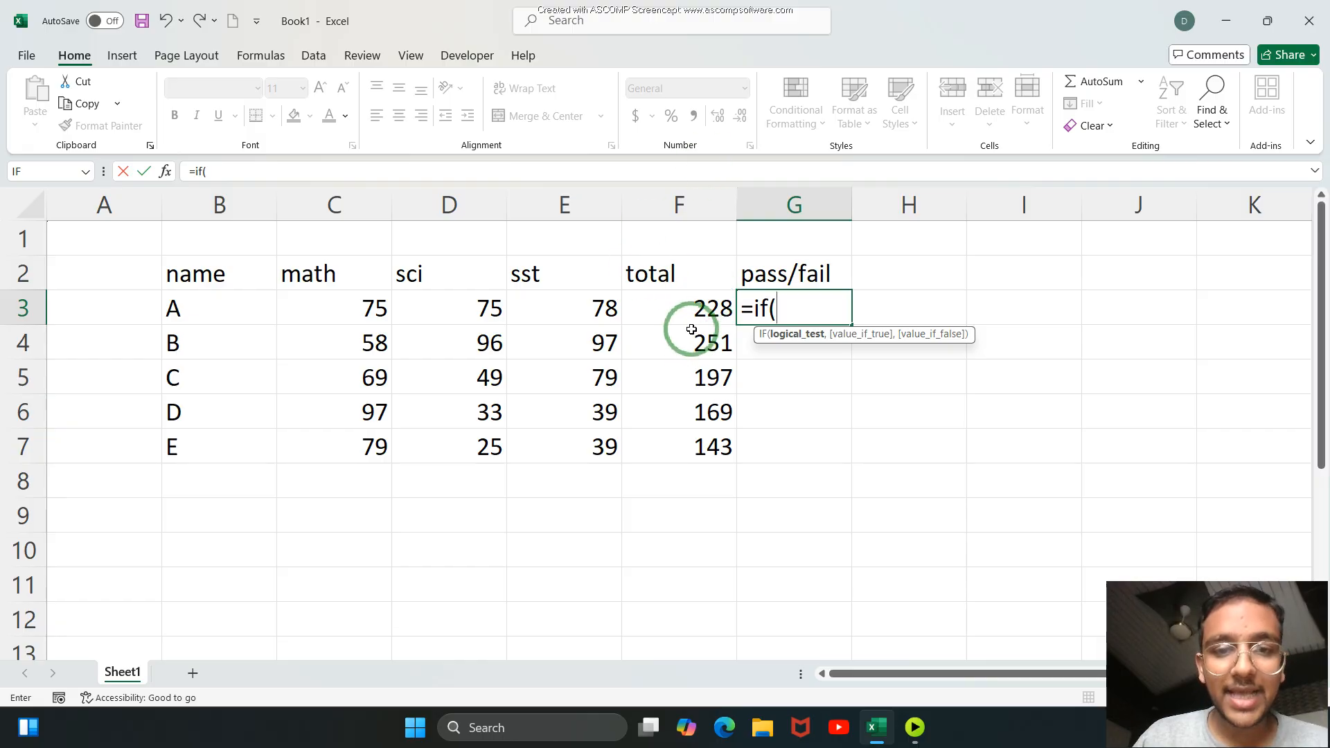
text(f3>)
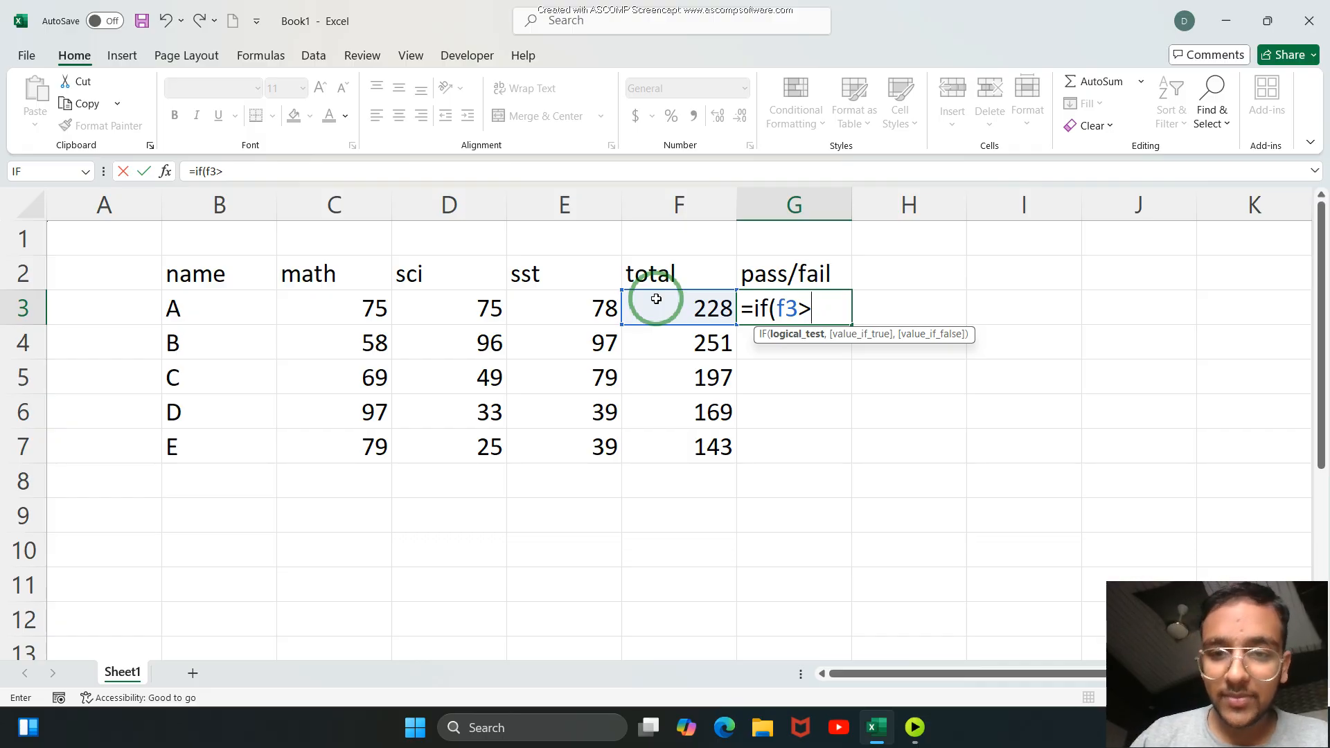
text(=150)
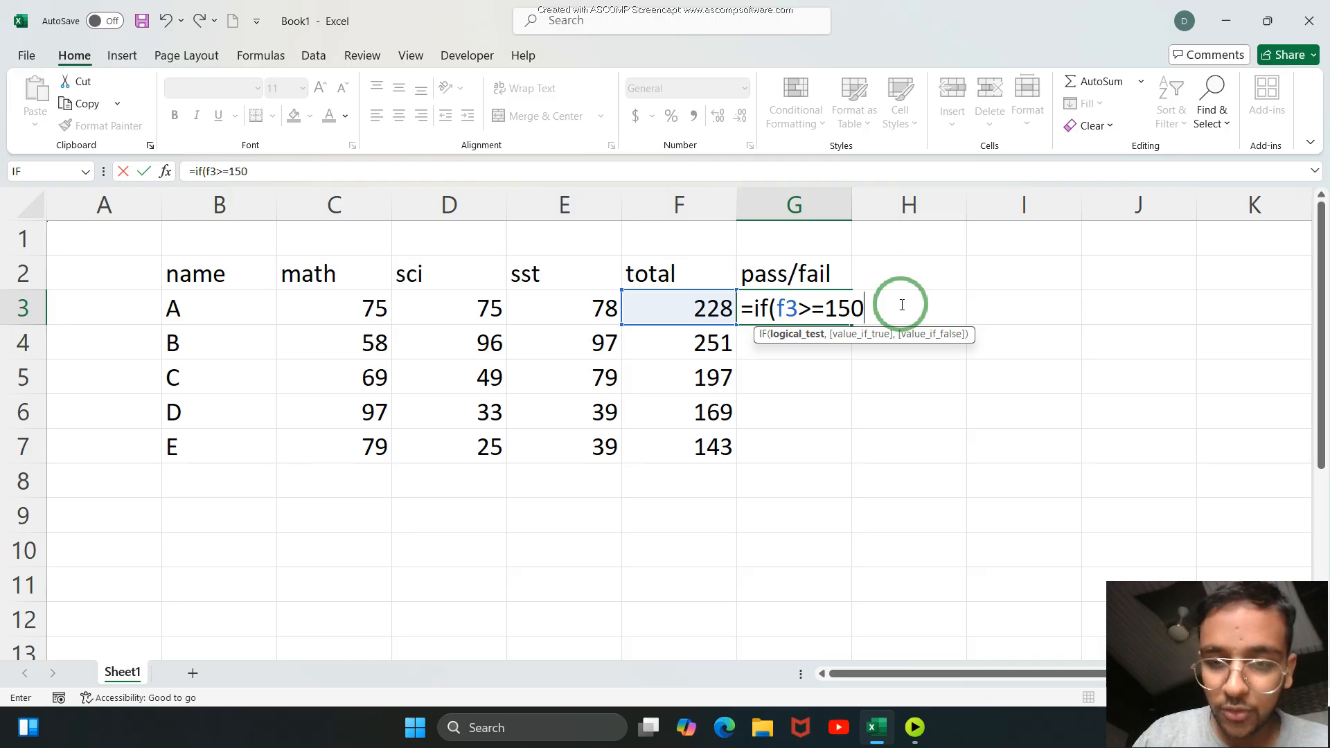
text(,"pass)
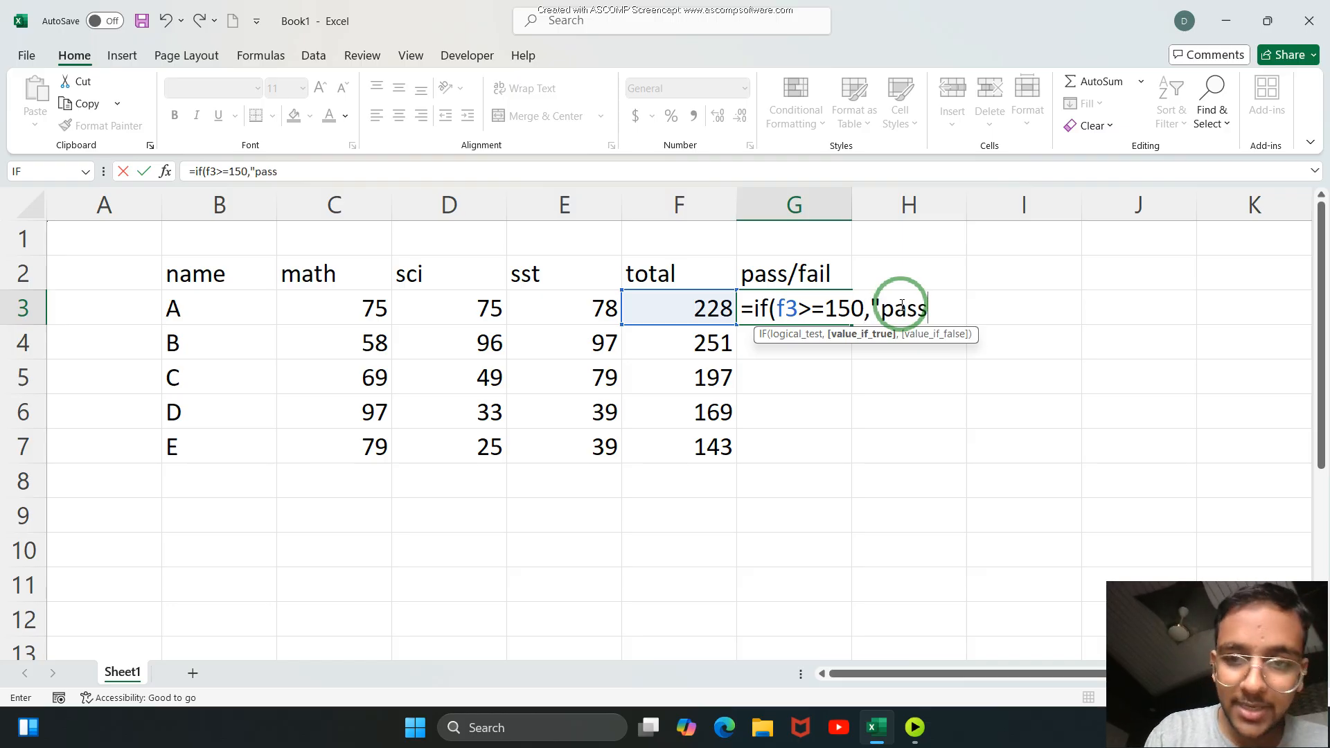
text(",)
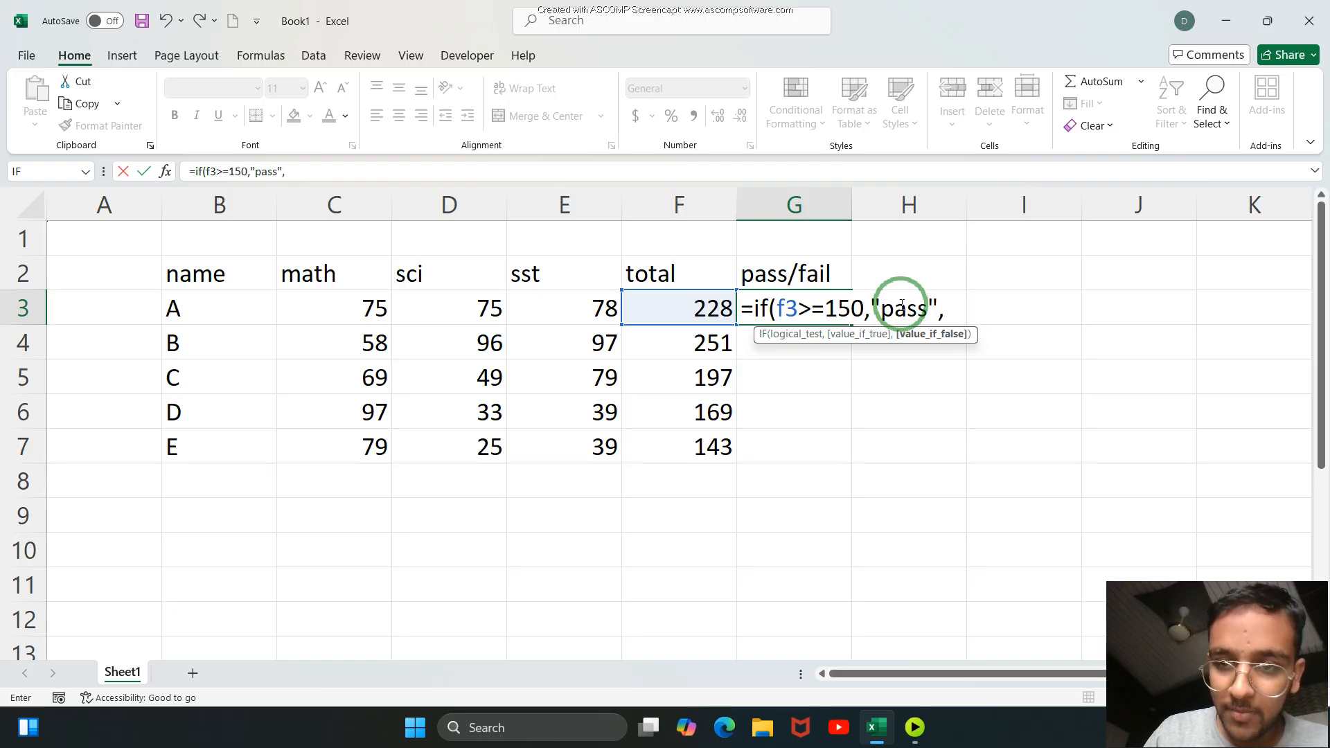
text(")
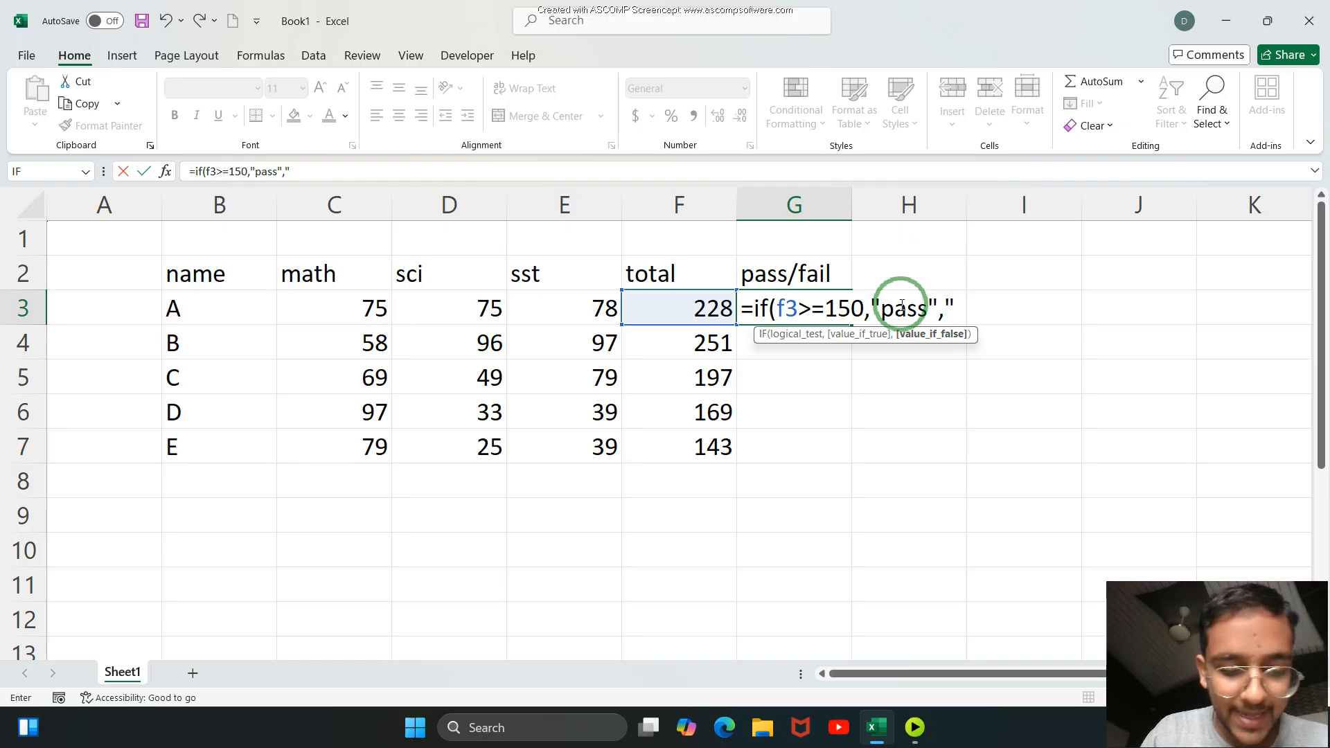
text(fail"))
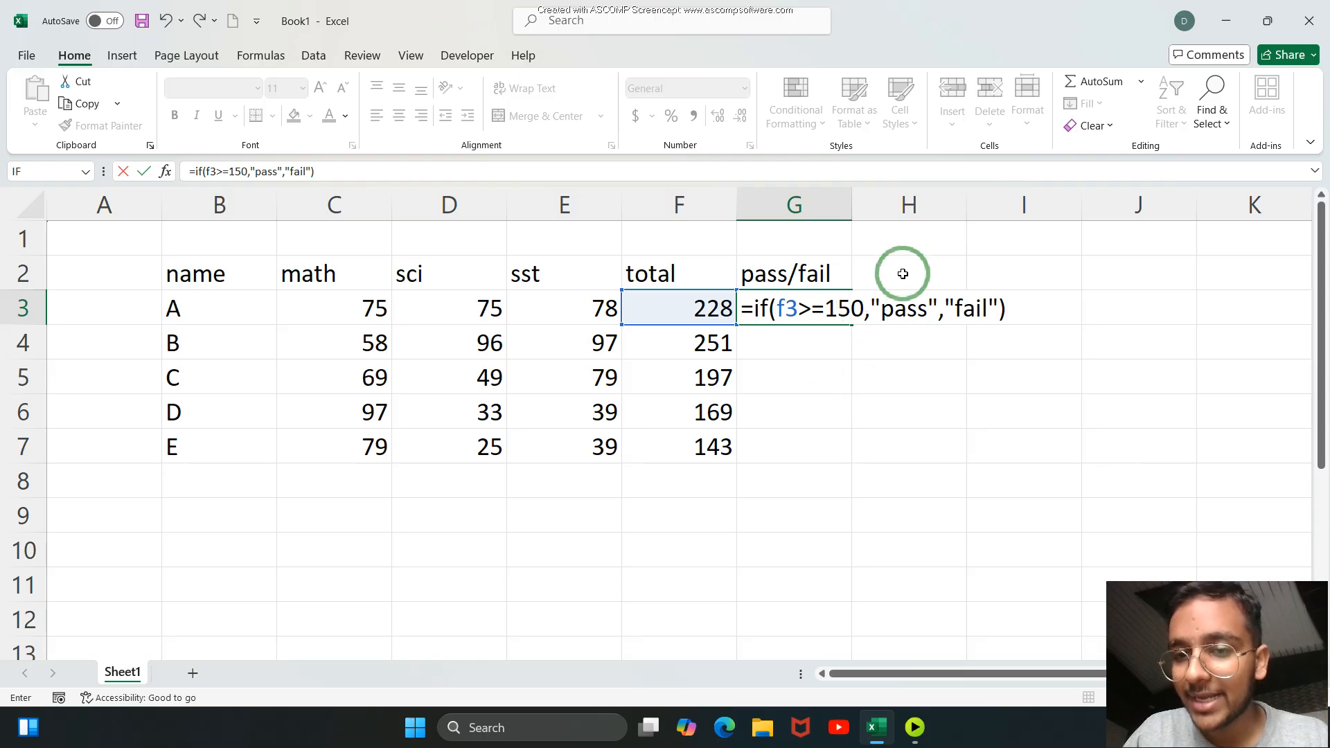
drag(882, 310, 932, 310)
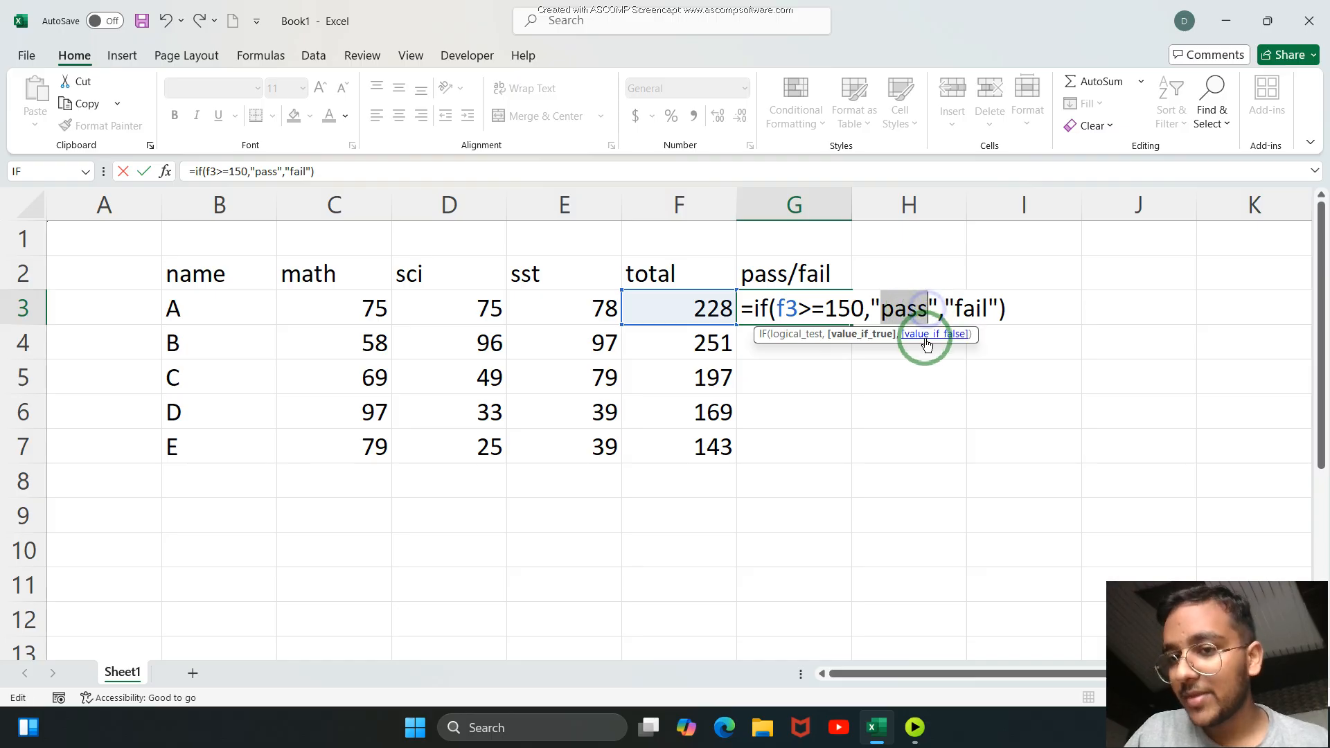
click(927, 334)
click(937, 377)
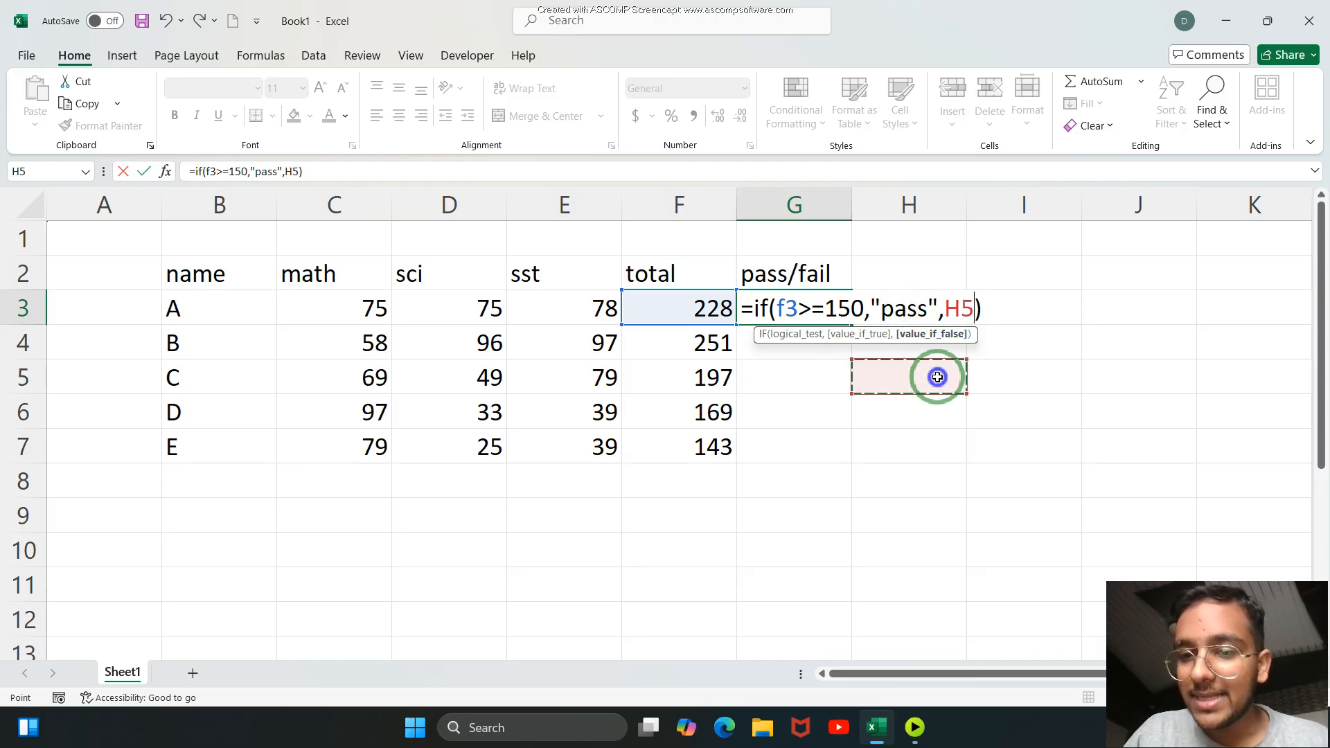
key(ctrl+z)
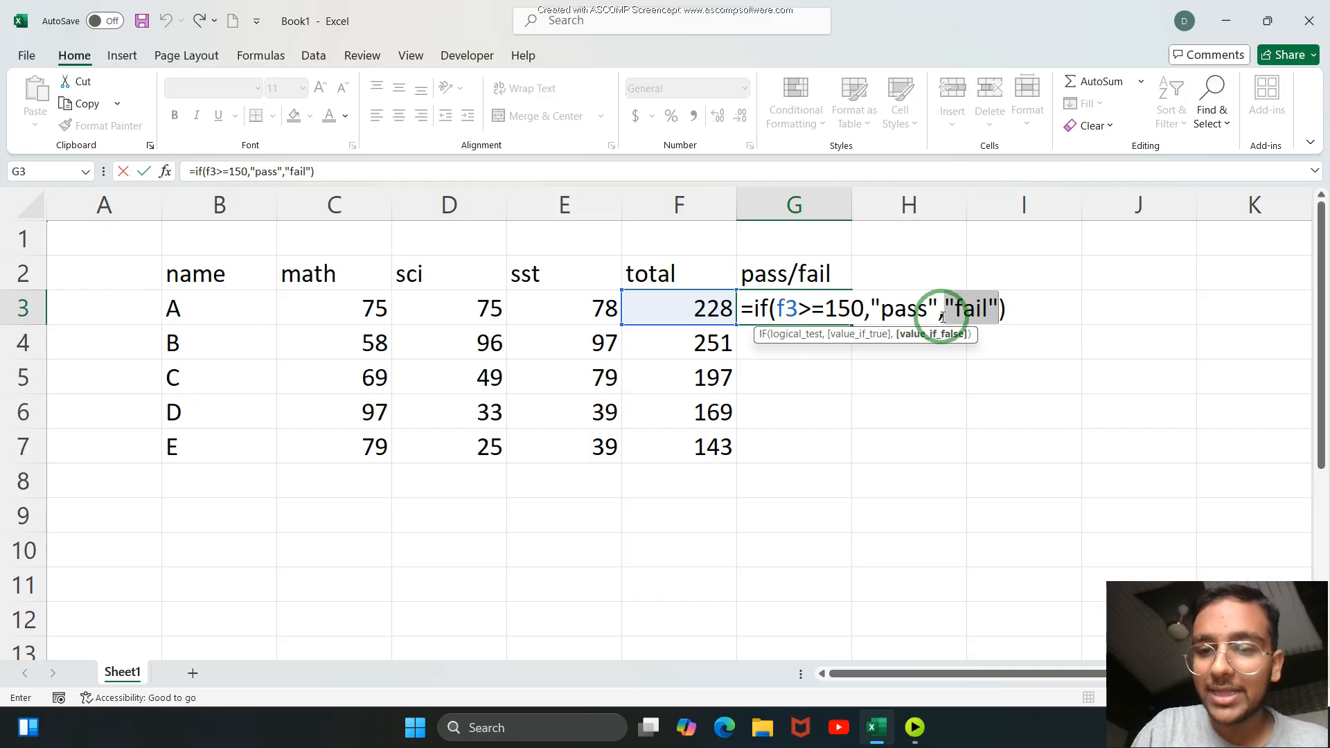
Commit the pass/fail formula in G3 and fill it down to G7 for the remaining students.
click(1022, 303)
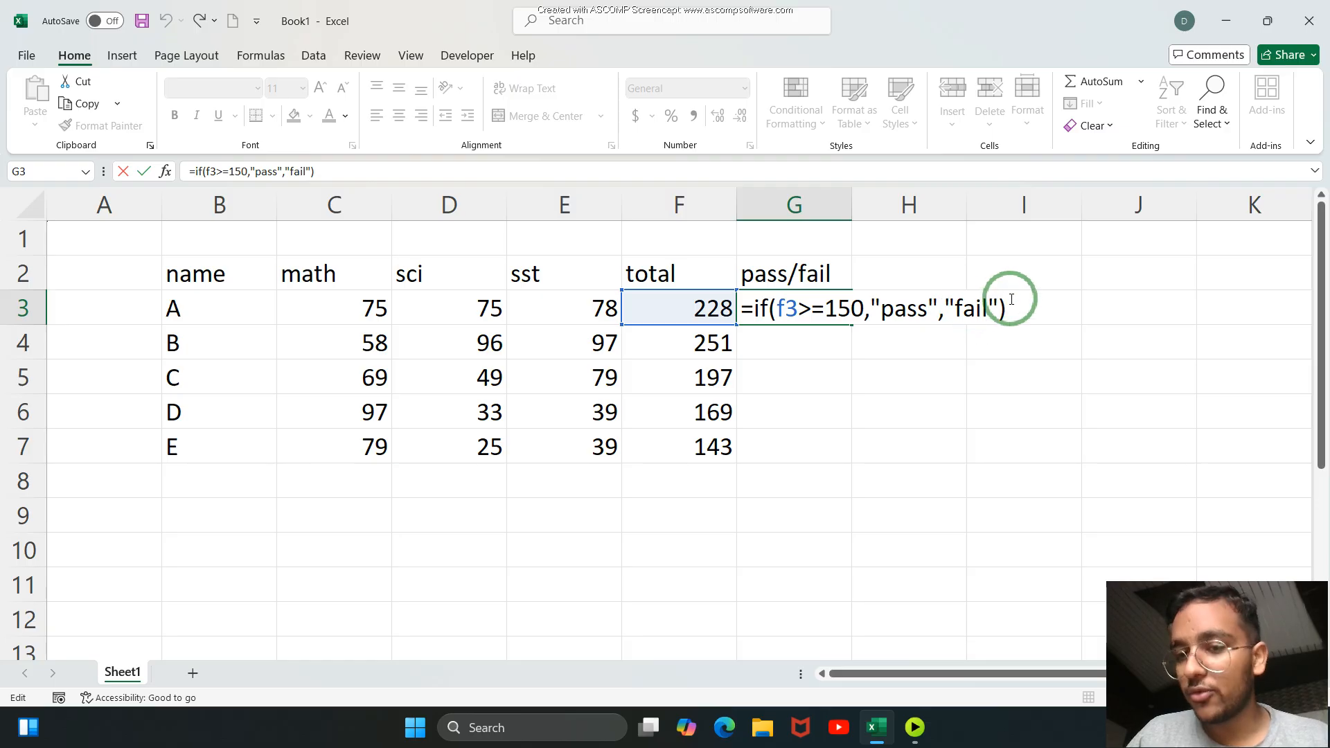
key(Return)
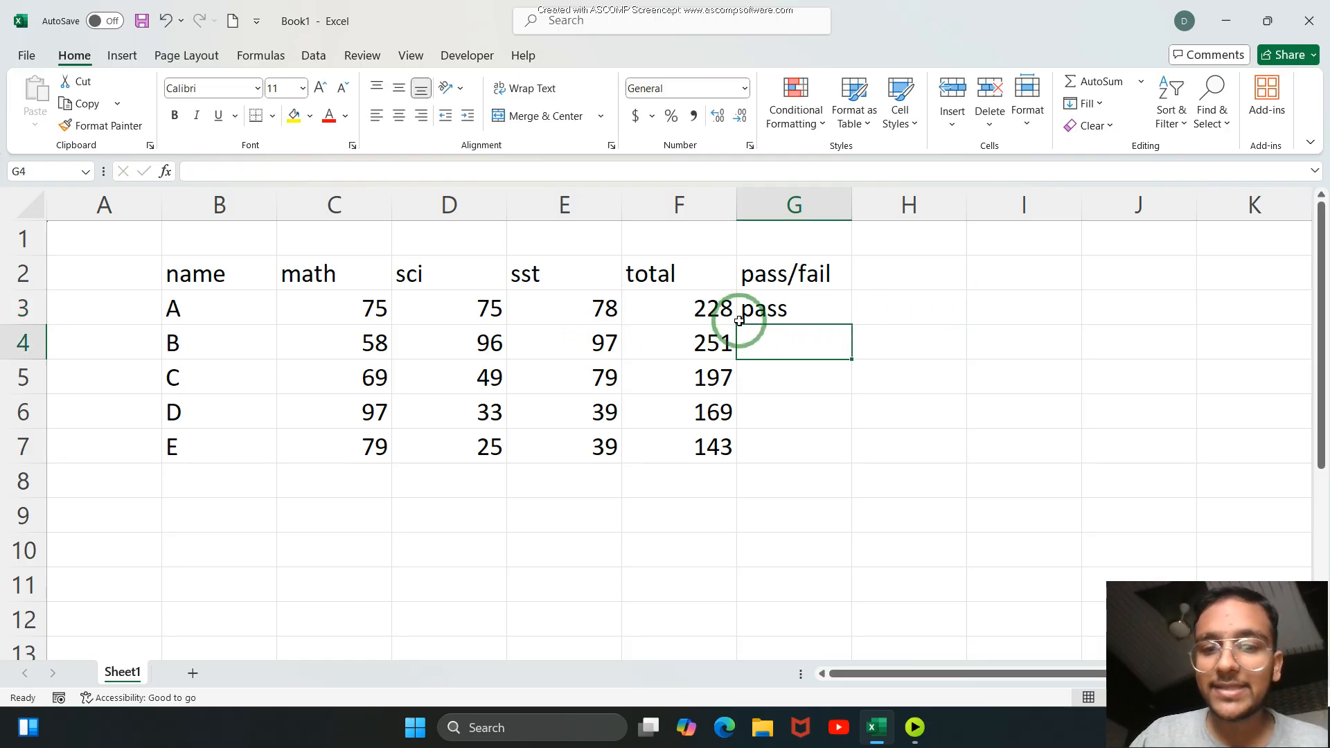
click(766, 305)
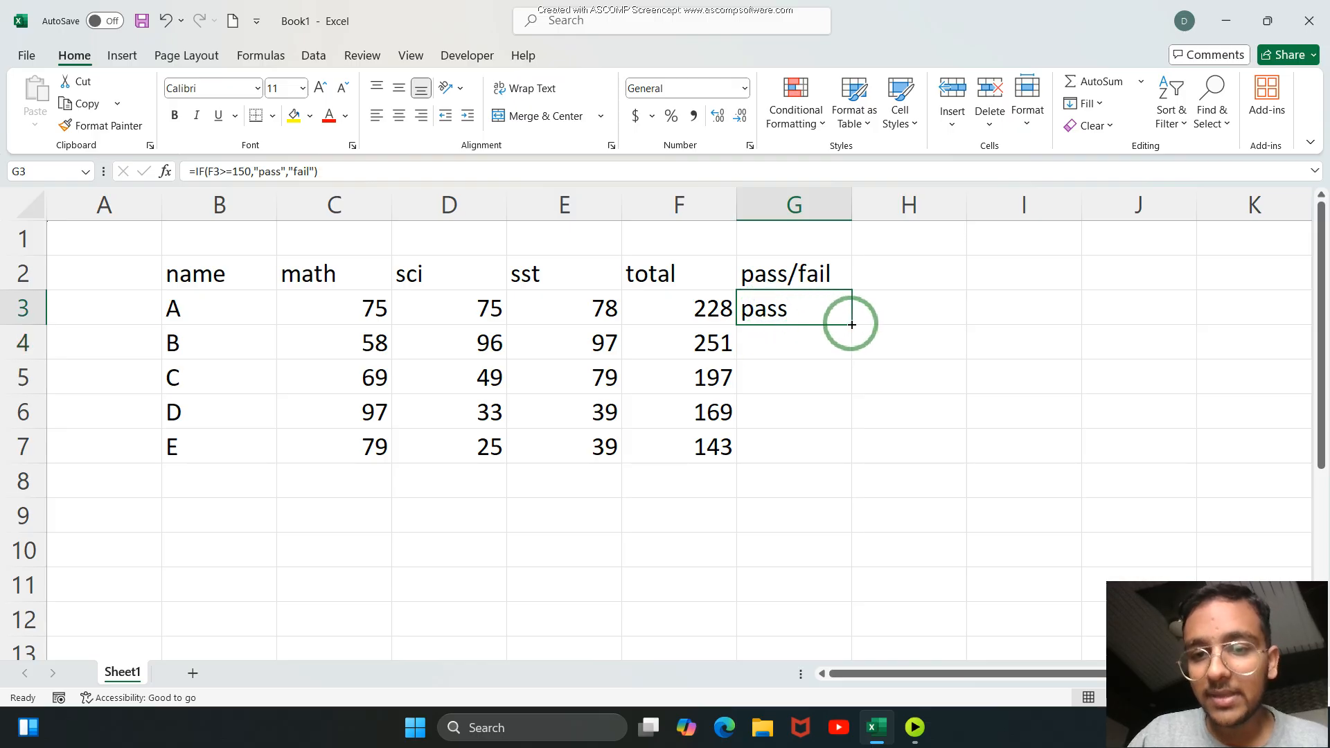
drag(851, 324, 838, 447)
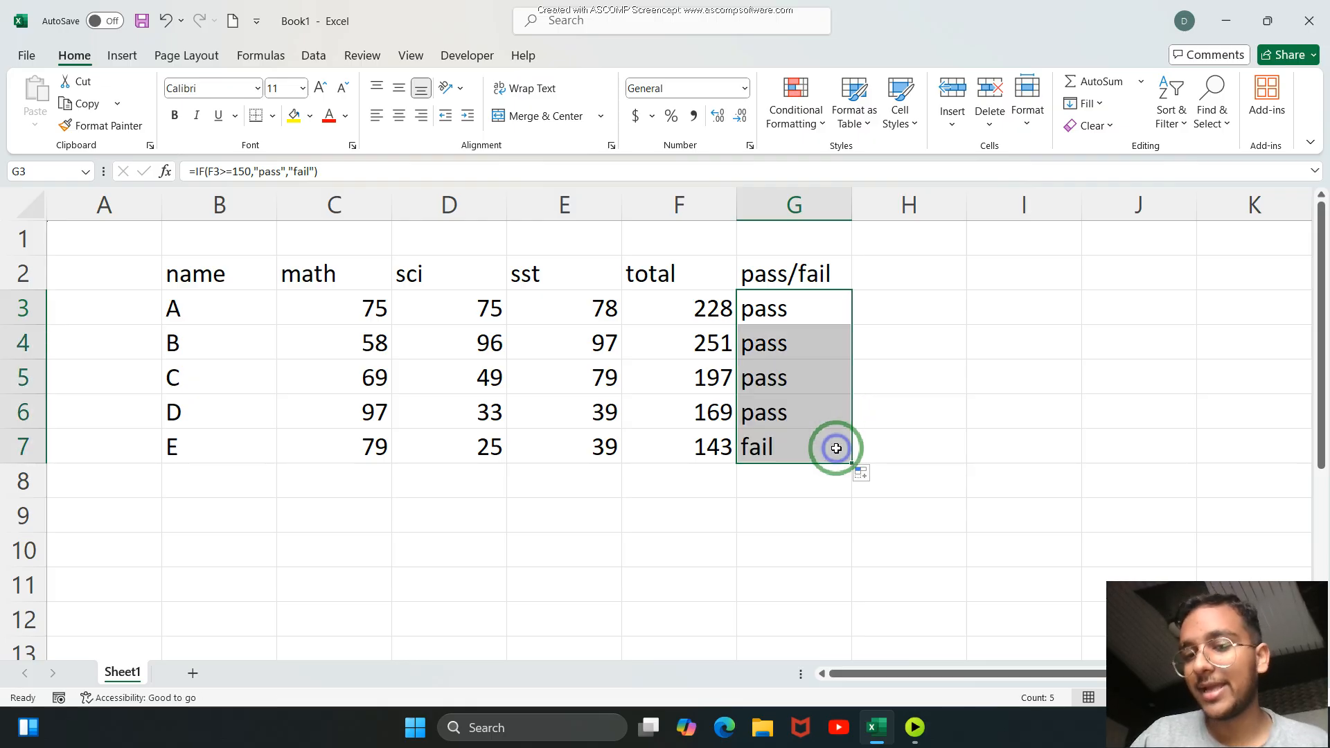
click(895, 426)
click(714, 457)
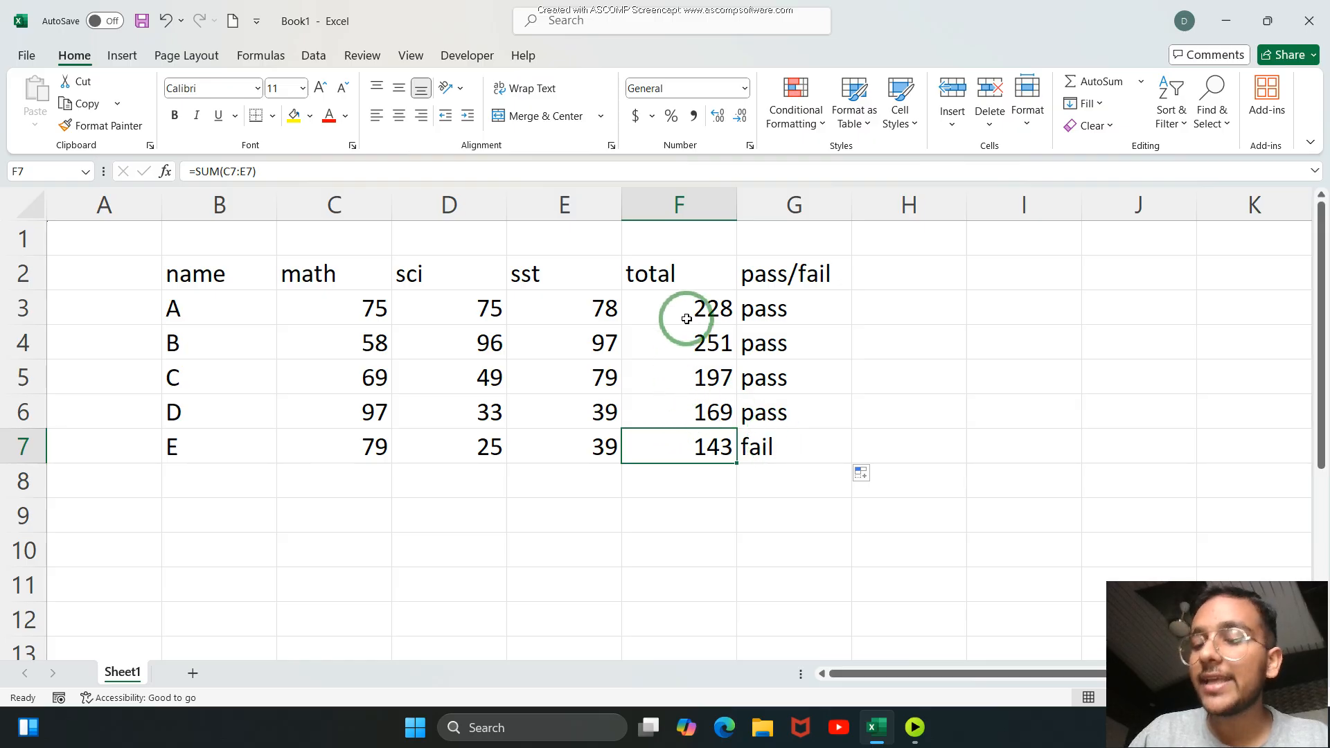
Change student C's sst mark in E5 to 22.
click(575, 385)
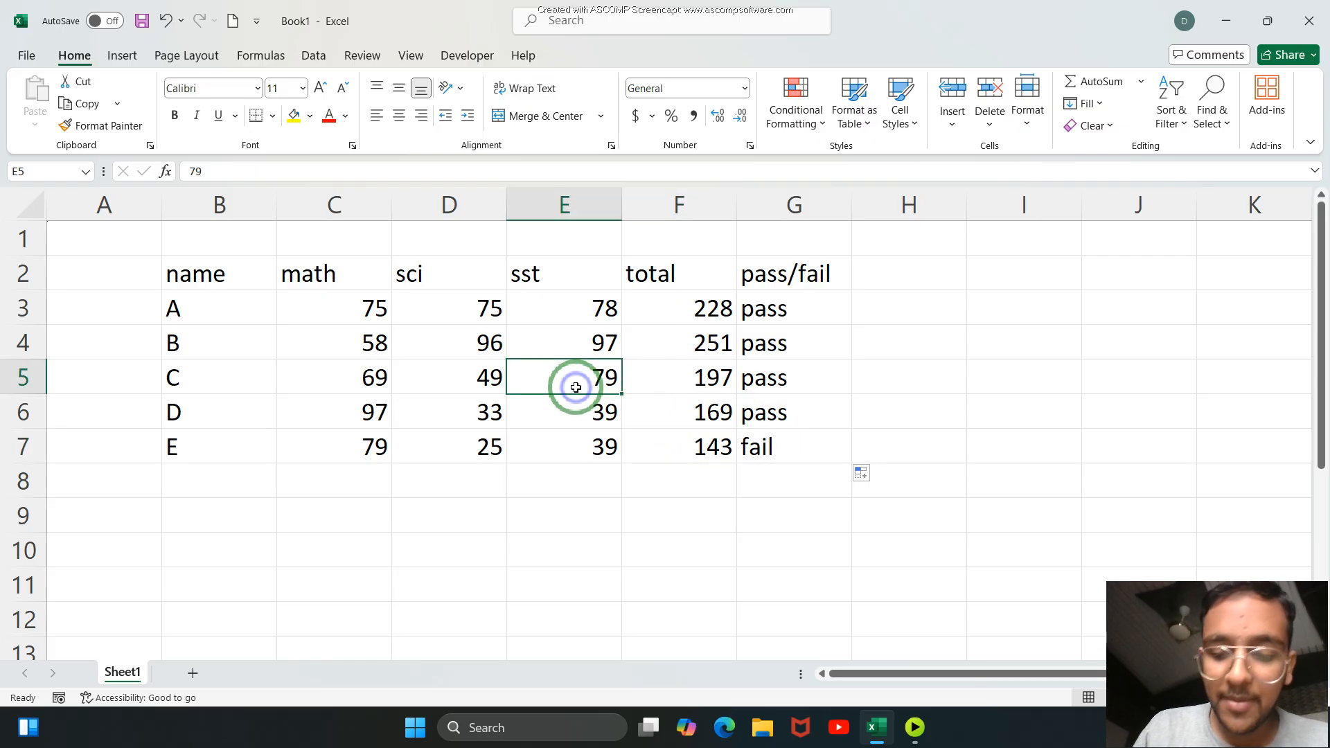
key(BackSpace)
text(22)
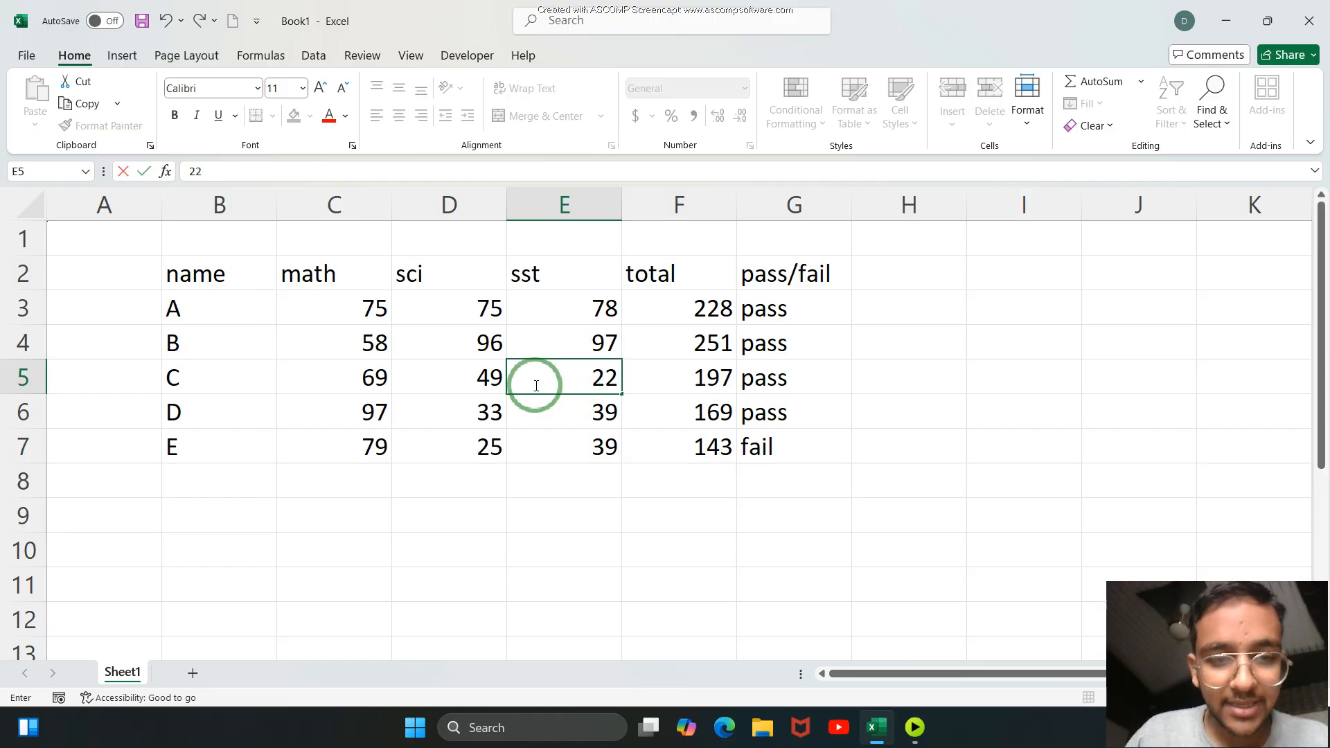
click(664, 523)
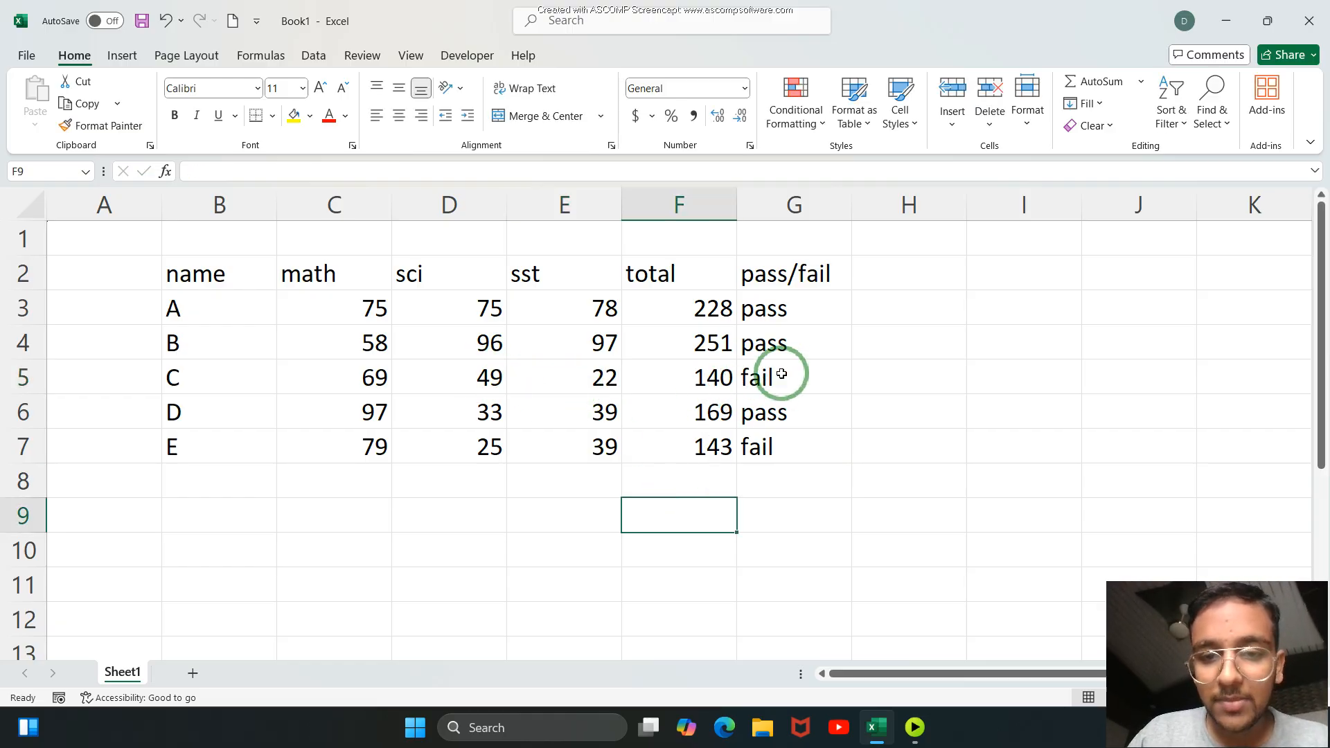